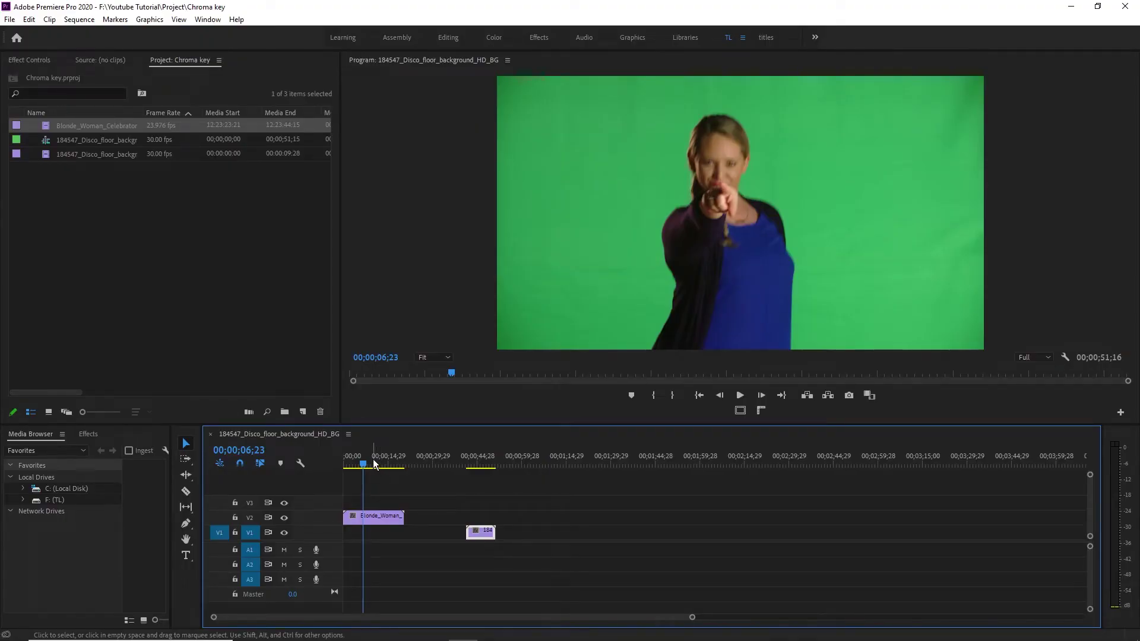
# Preview frames of the dancer clip and the disco-floor background, ending at the dancer frame 14;17
pyautogui.click(370, 460)
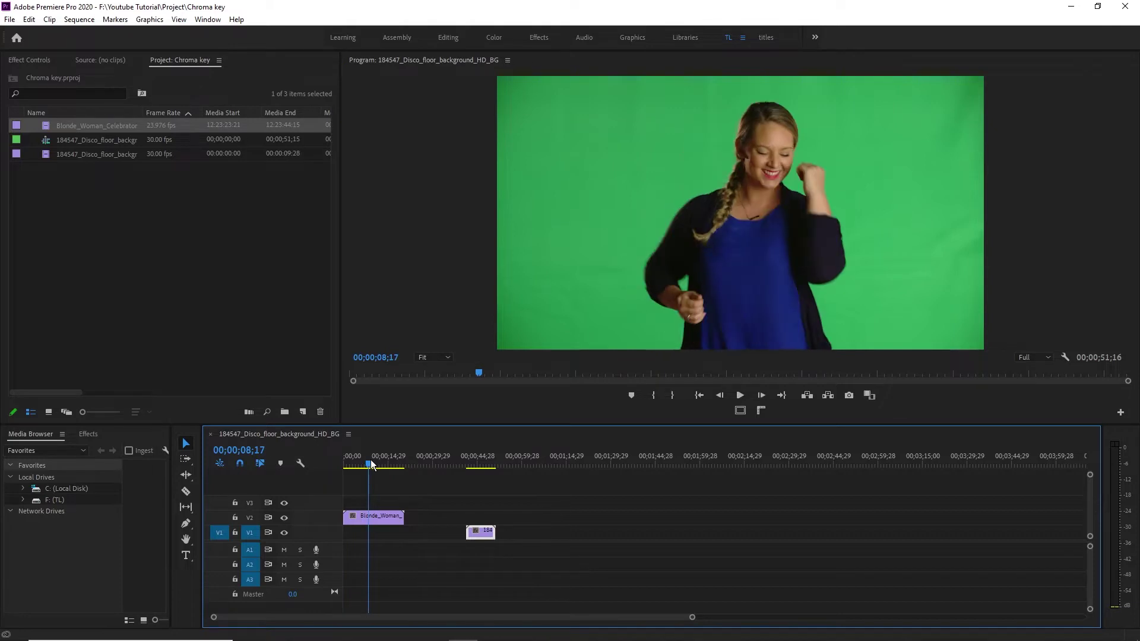
pyautogui.moveTo(370, 460); pyautogui.dragTo(369, 463)
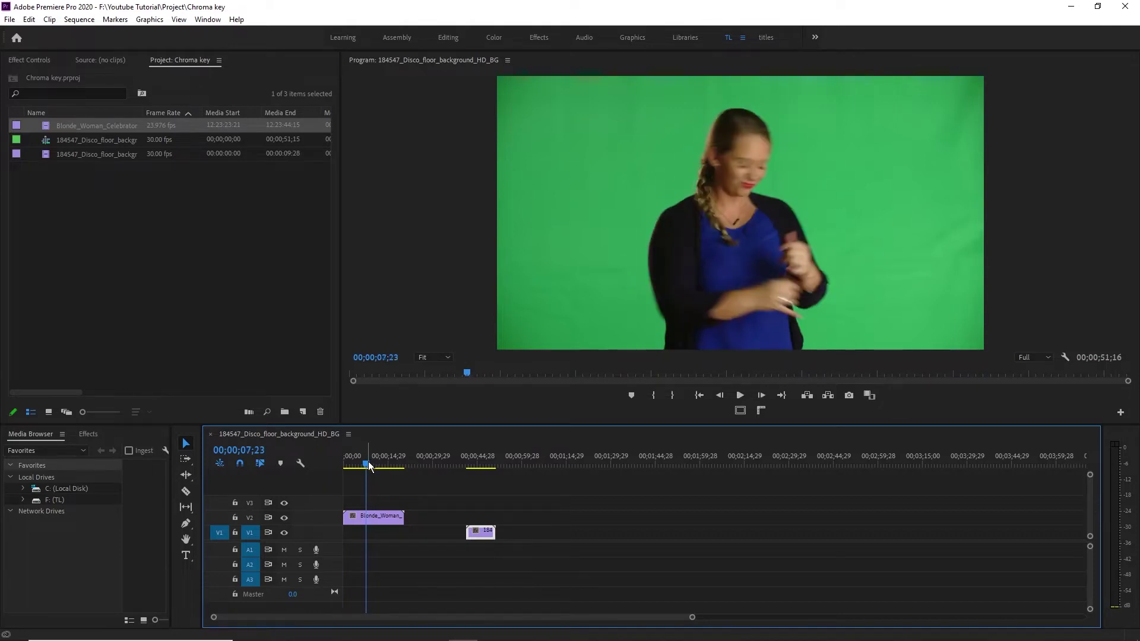
pyautogui.click(480, 463)
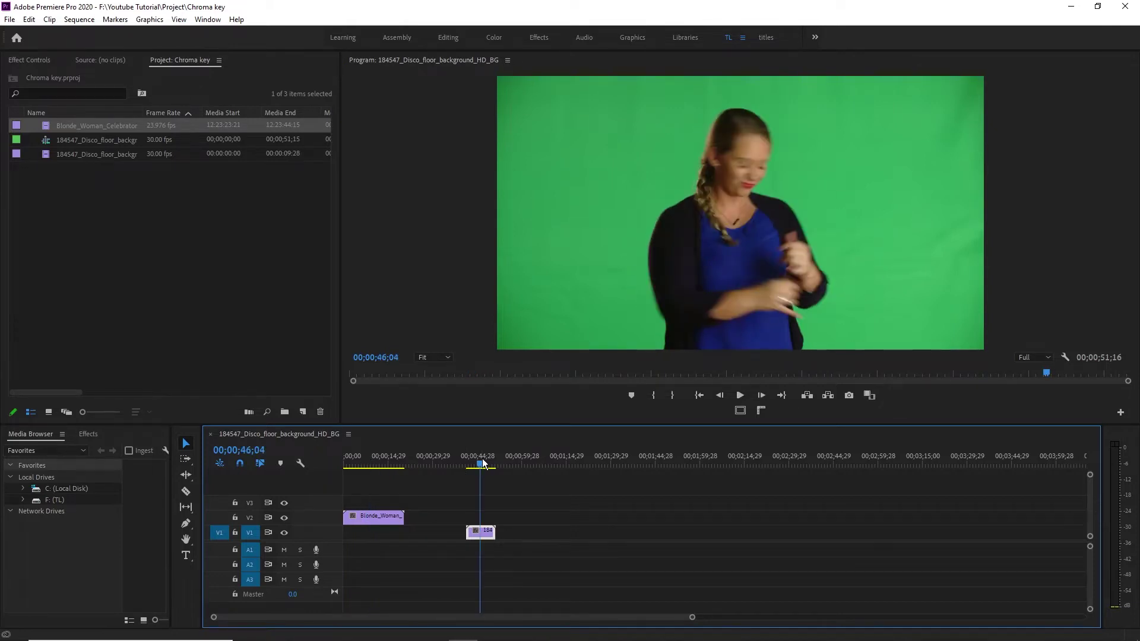
pyautogui.moveTo(482, 463); pyautogui.dragTo(487, 467)
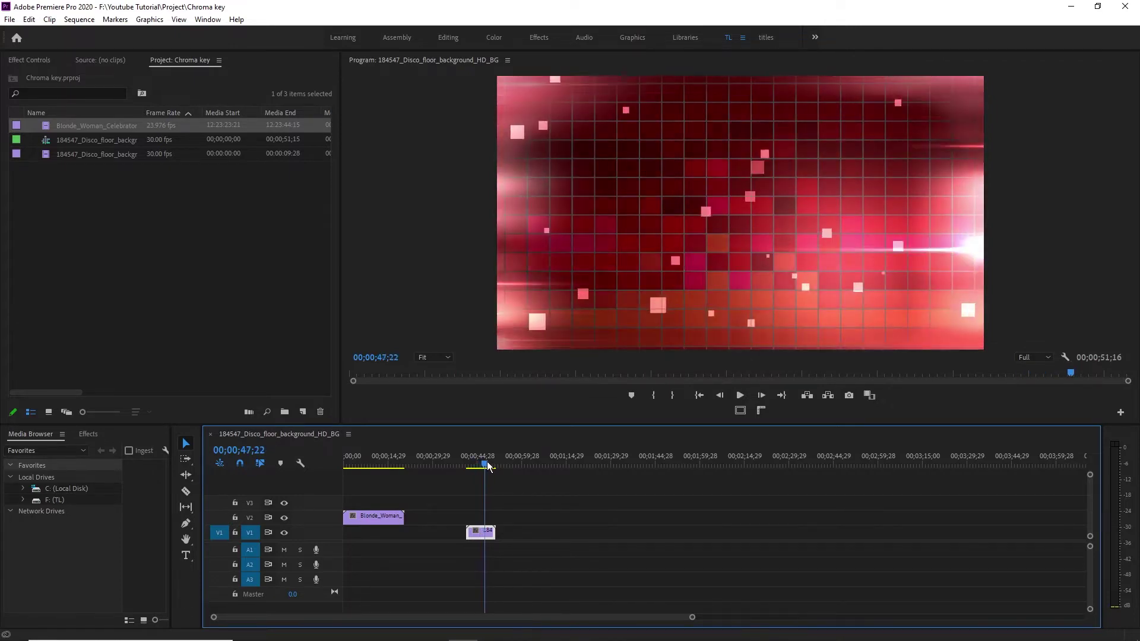
pyautogui.click(370, 465)
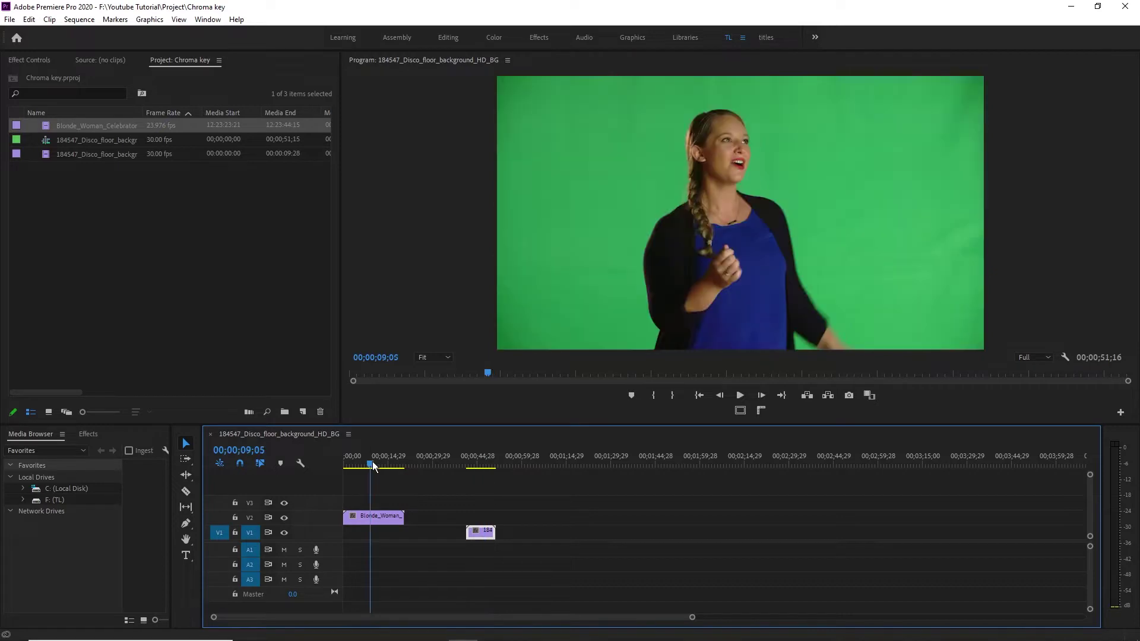
pyautogui.click(386, 464)
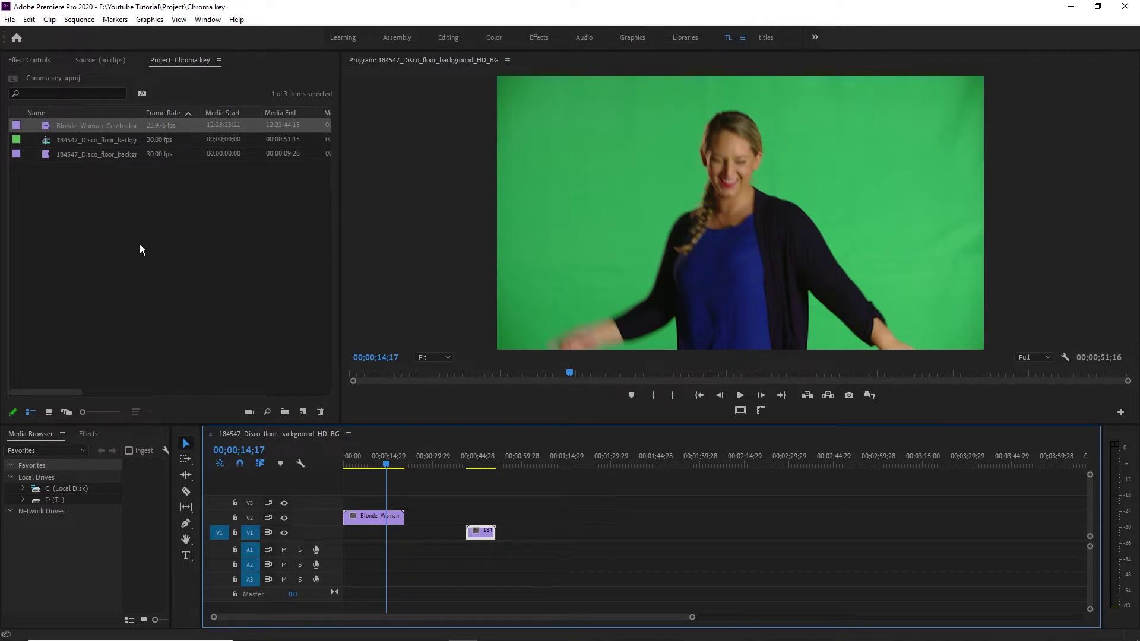
# Start a pen-drawn Opacity mask on the V2 dancer clip with its first point at the bottom edge
pyautogui.click(373, 516)
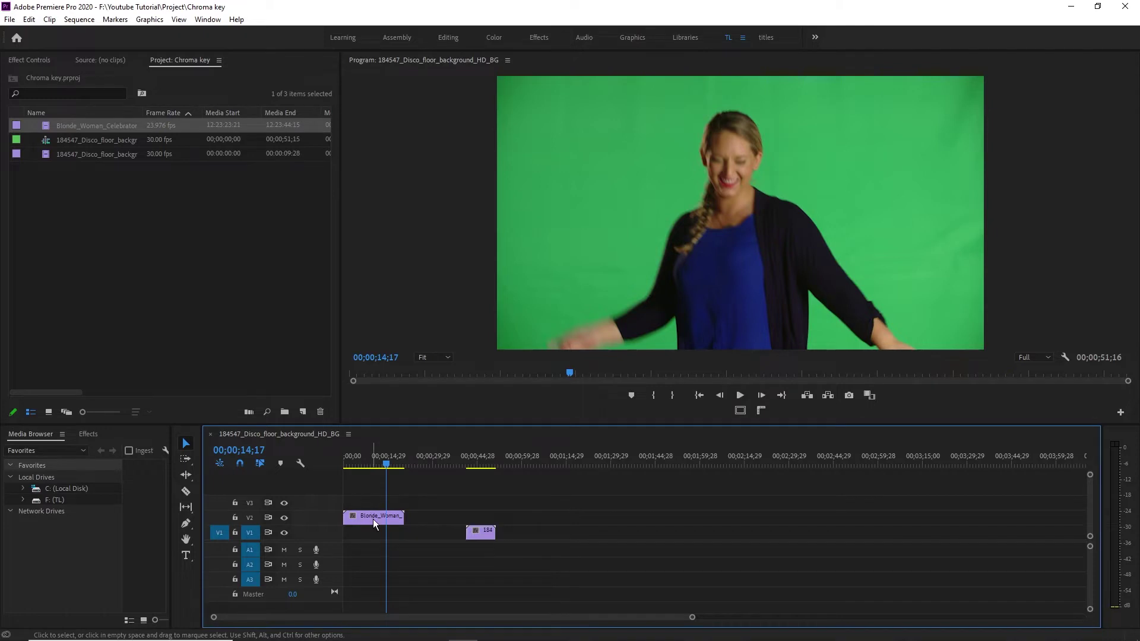
pyautogui.click(26, 60)
pyautogui.click(69, 219)
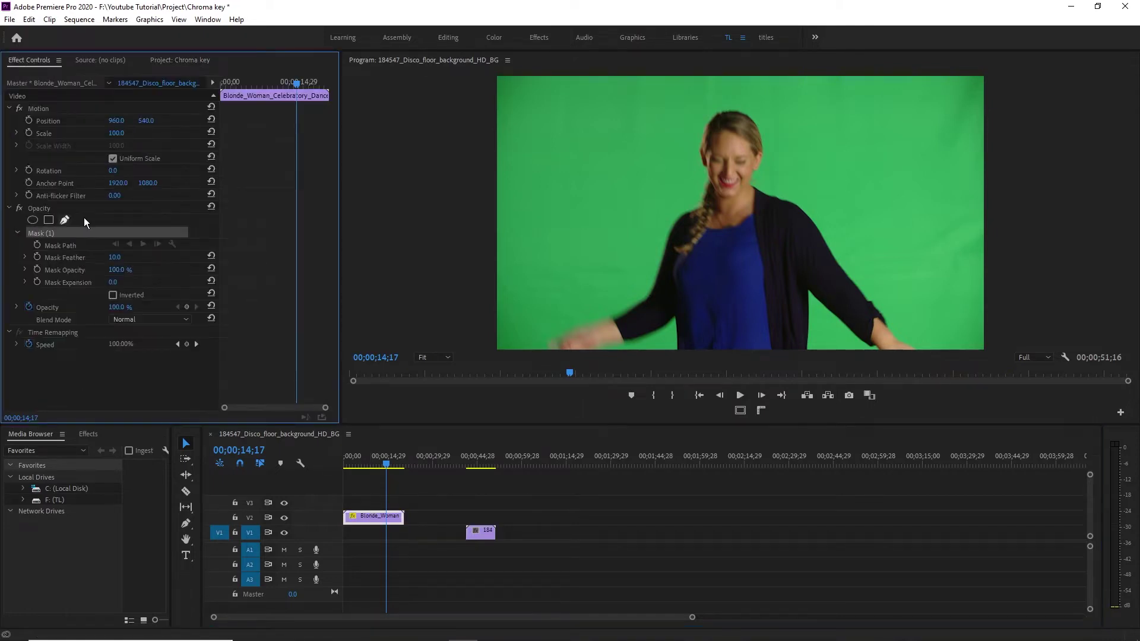
pyautogui.click(528, 348)
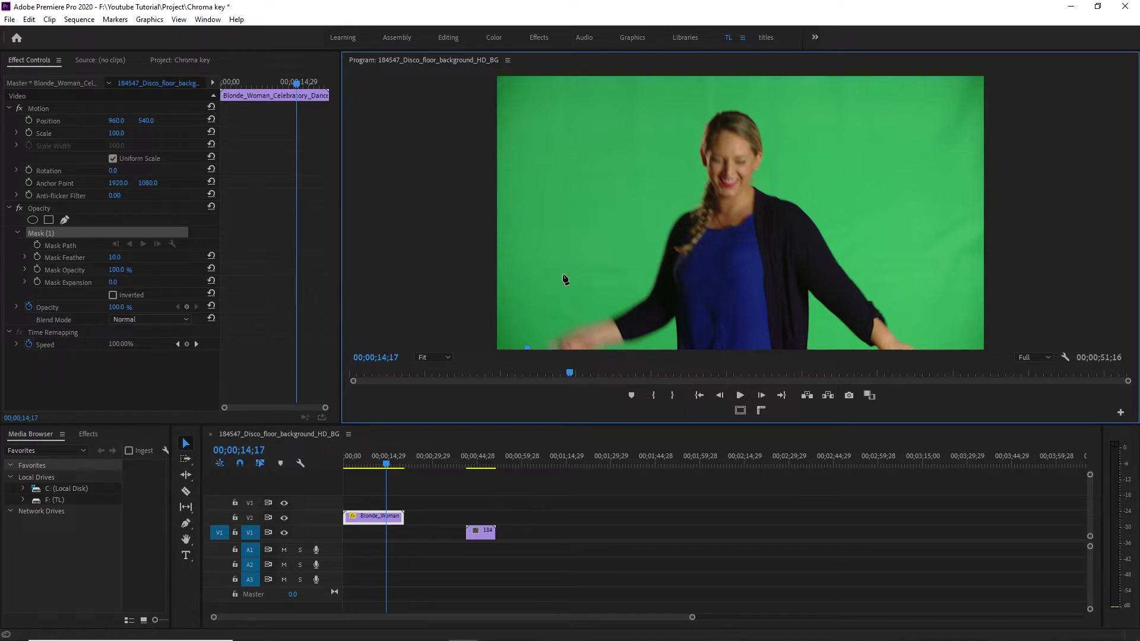
# Add mask points around the dancer's upper left, top and right side, closing the shape on the first point
pyautogui.click(584, 219)
pyautogui.click(801, 77)
pyautogui.click(851, 169)
pyautogui.click(922, 241)
pyautogui.click(942, 306)
pyautogui.click(527, 348)
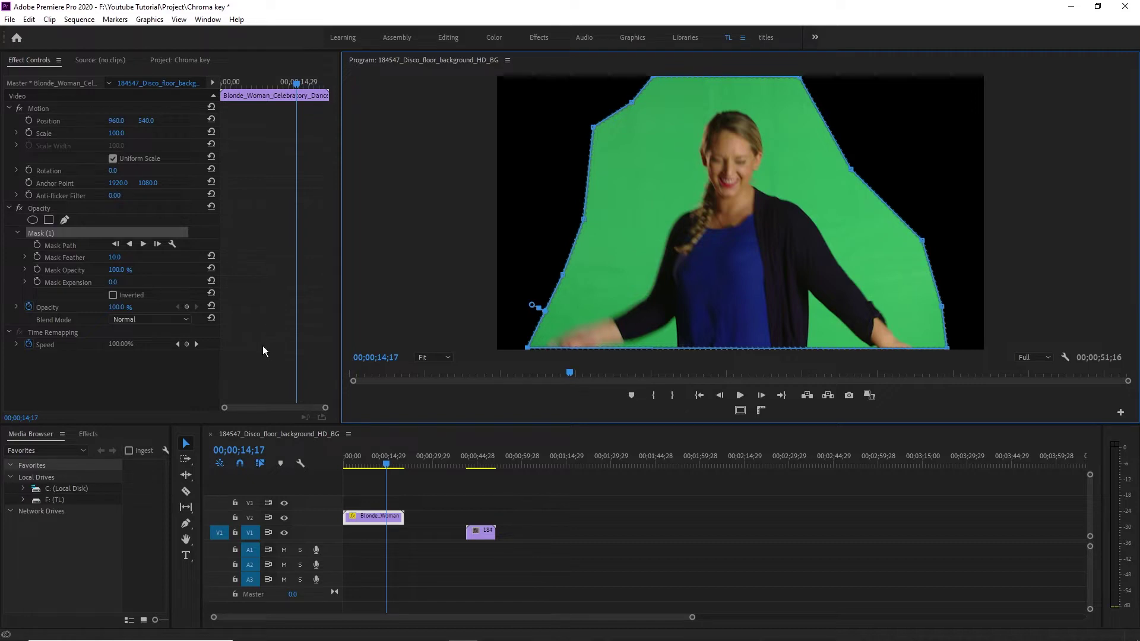
pyautogui.moveTo(364, 466); pyautogui.dragTo(346, 467)
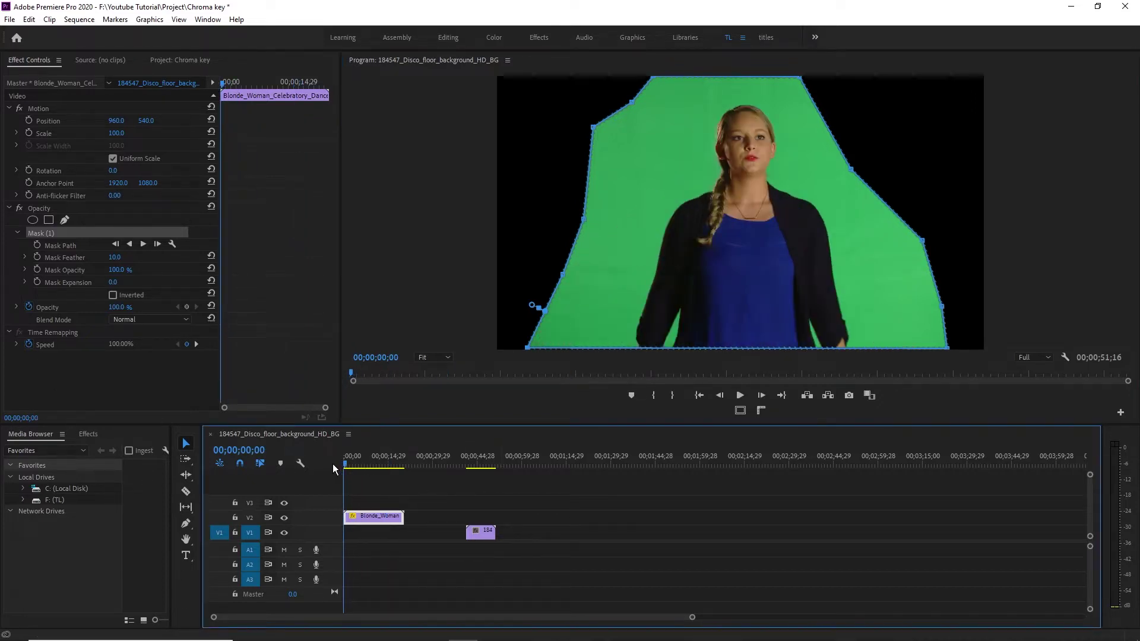
# Pull the mask's upper-left and left points outward where the dancer's arm leaves the mask
pyautogui.click(347, 469)
pyautogui.moveTo(347, 469); pyautogui.dragTo(351, 470)
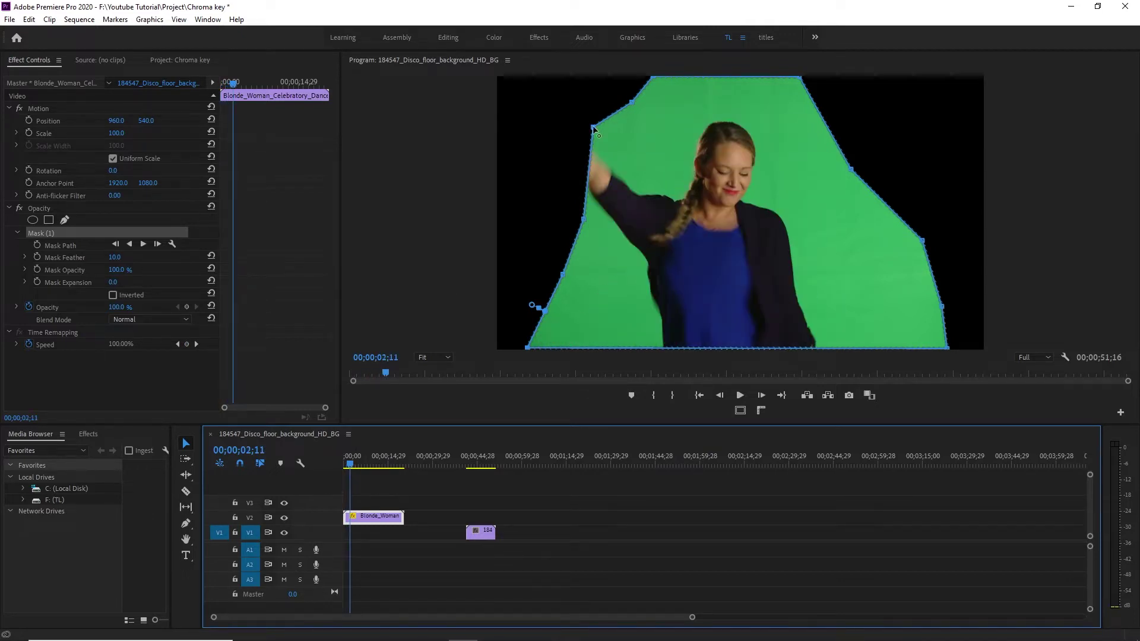
pyautogui.moveTo(592, 127)
pyautogui.mouseDown()
pyautogui.moveTo(543, 87)
pyautogui.moveTo(558, 125)
pyautogui.mouseUp()
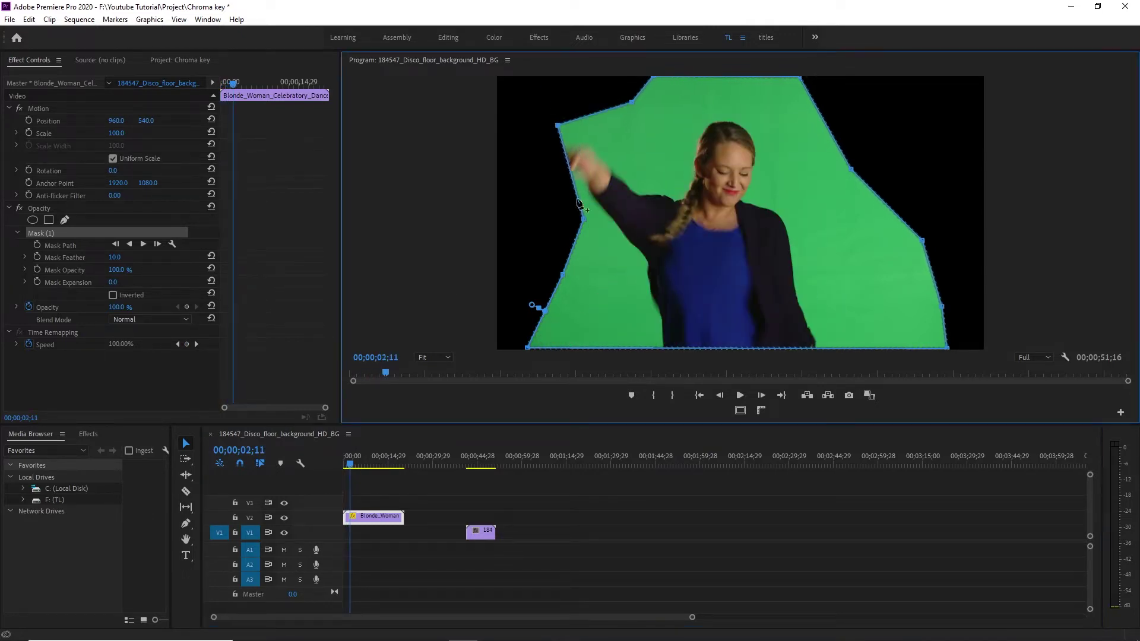
pyautogui.moveTo(582, 225); pyautogui.dragTo(529, 144)
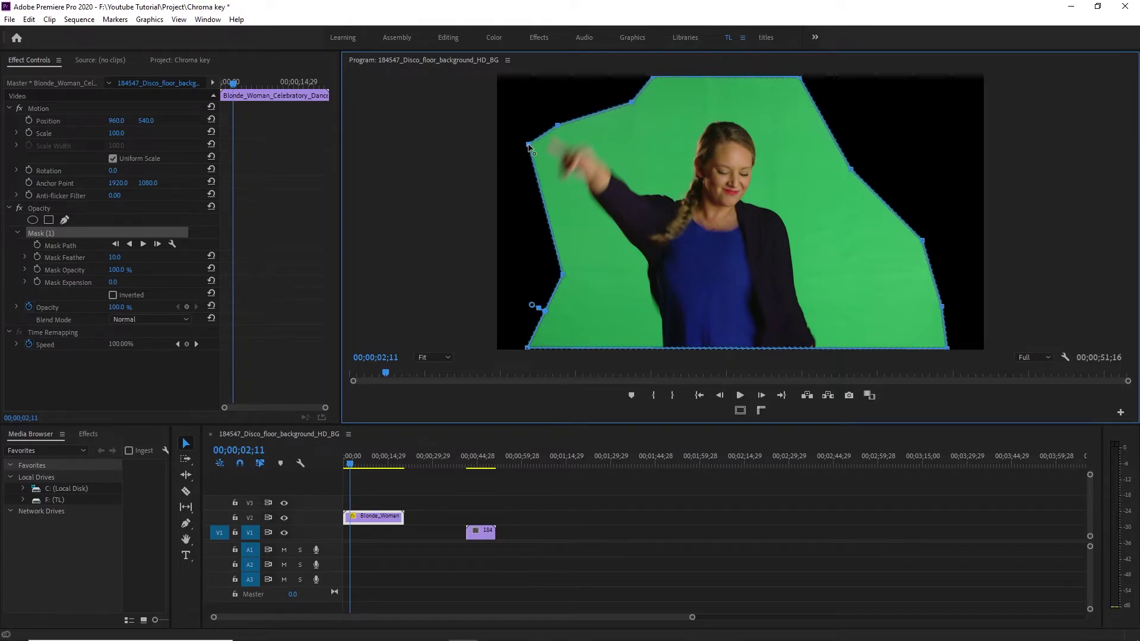
pyautogui.moveTo(355, 463); pyautogui.dragTo(357, 463)
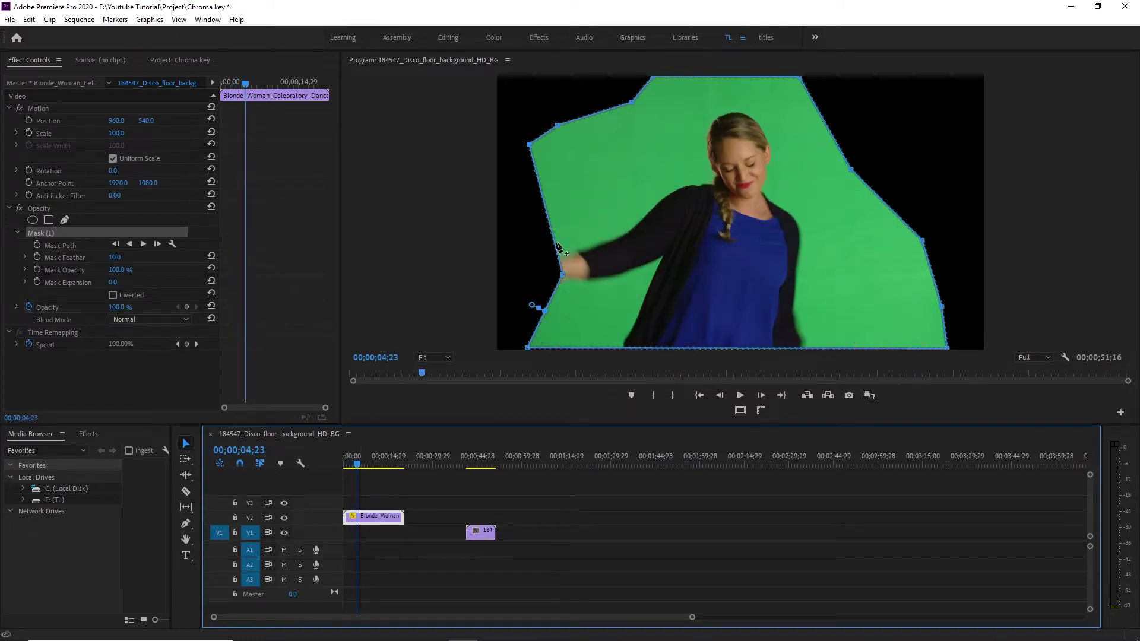
pyautogui.moveTo(563, 278); pyautogui.dragTo(516, 277)
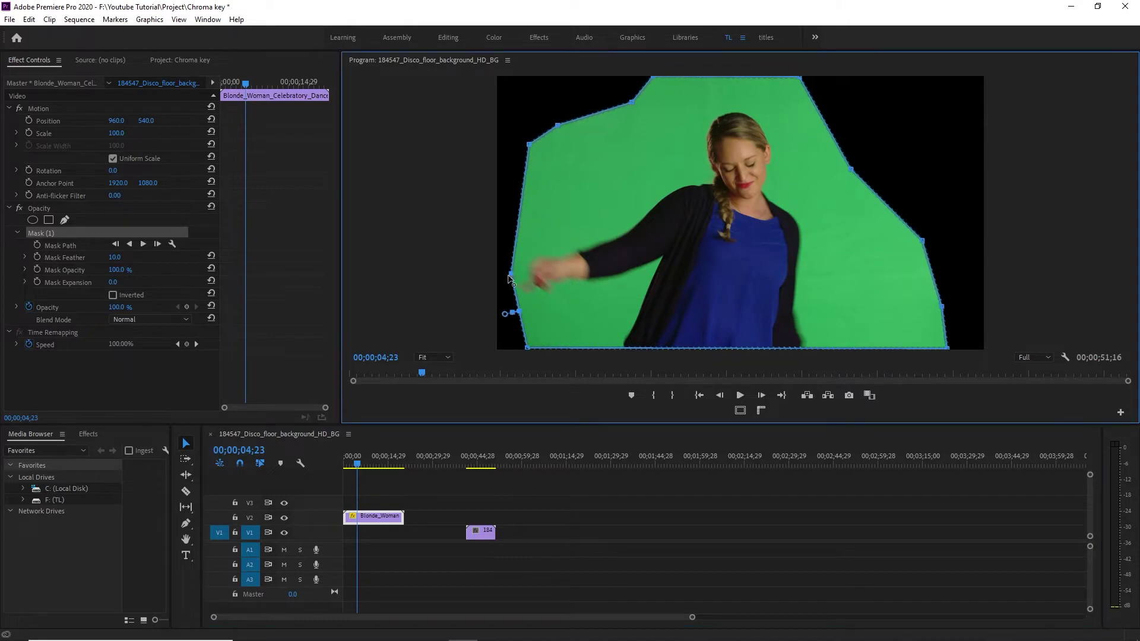
# Move the top-left point clear of the raised arm, nudge the left edge, and widen the right side around her hand
pyautogui.moveTo(357, 462); pyautogui.dragTo(347, 465)
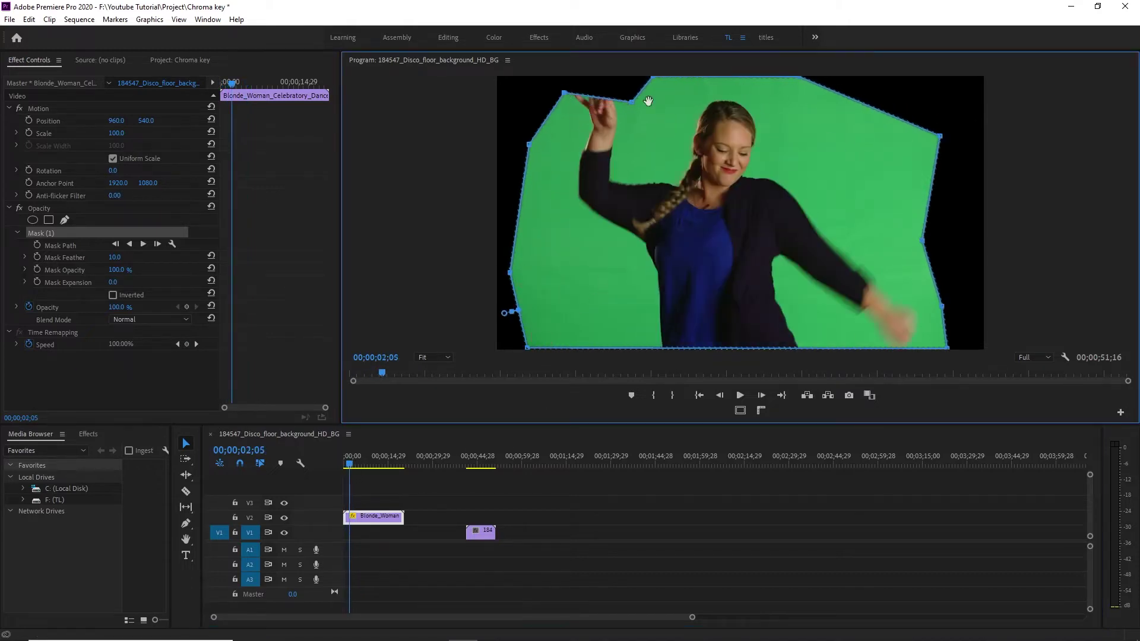
pyautogui.moveTo(644, 101); pyautogui.dragTo(583, 95)
pyautogui.click(349, 464)
pyautogui.moveTo(349, 465); pyautogui.dragTo(357, 465)
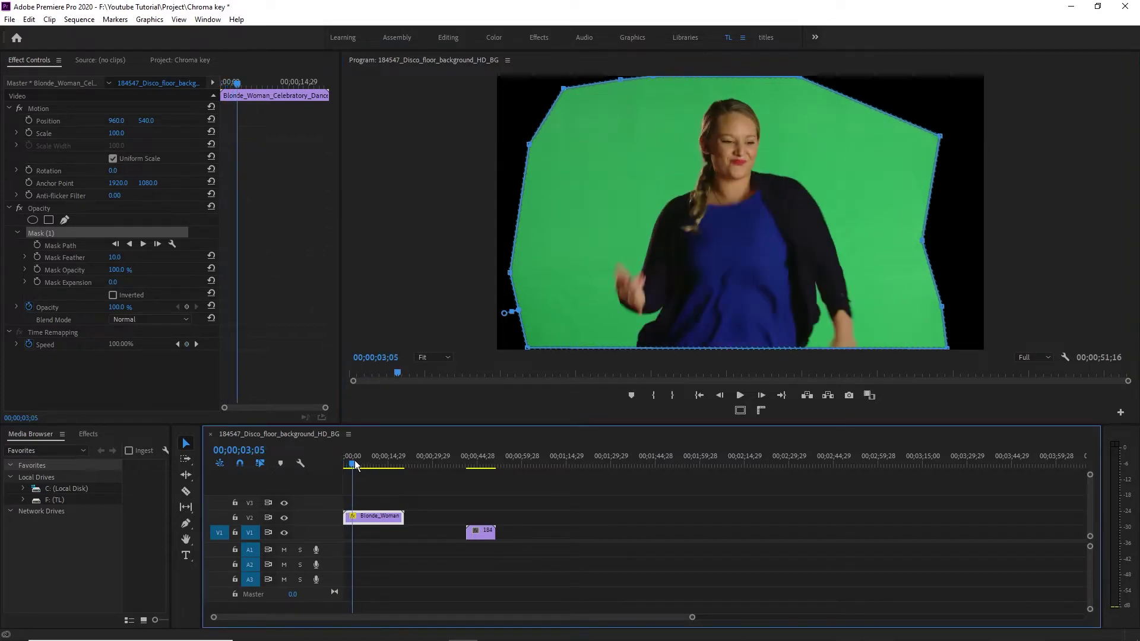
pyautogui.moveTo(509, 273); pyautogui.dragTo(501, 270)
pyautogui.moveTo(357, 465); pyautogui.dragTo(395, 475)
pyautogui.moveTo(933, 257); pyautogui.dragTo(999, 220)
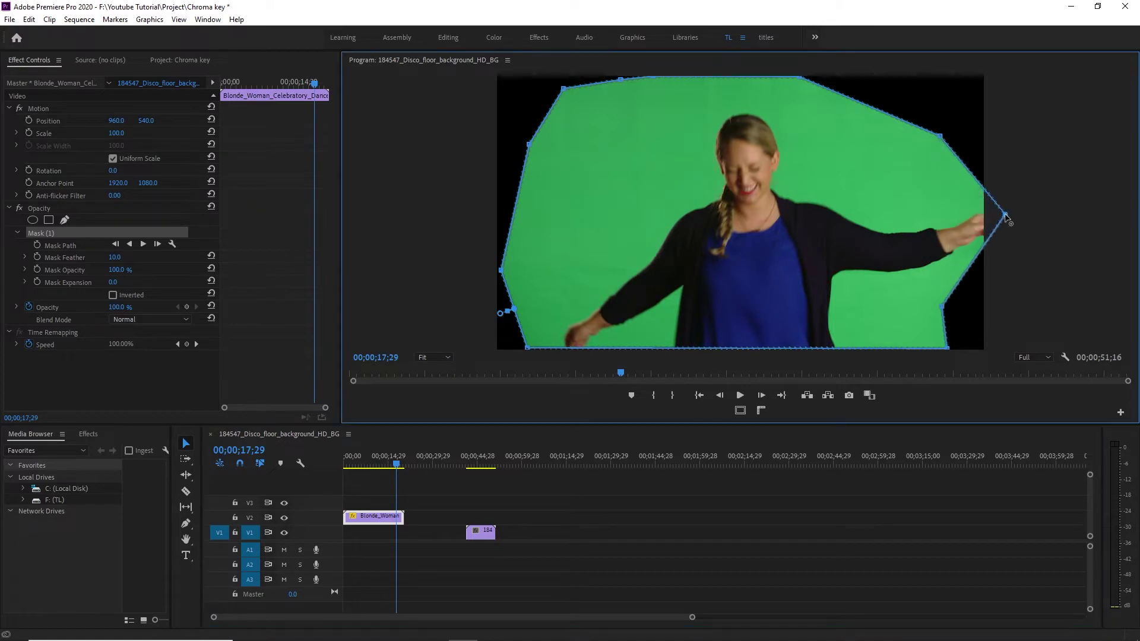
pyautogui.moveTo(396, 464); pyautogui.dragTo(354, 468)
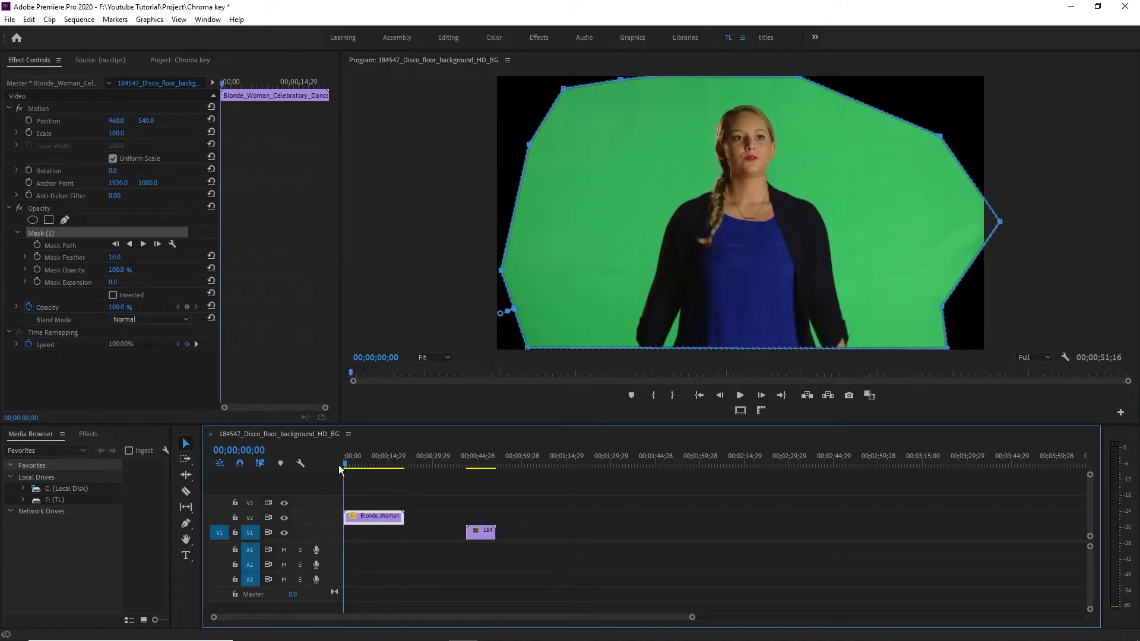
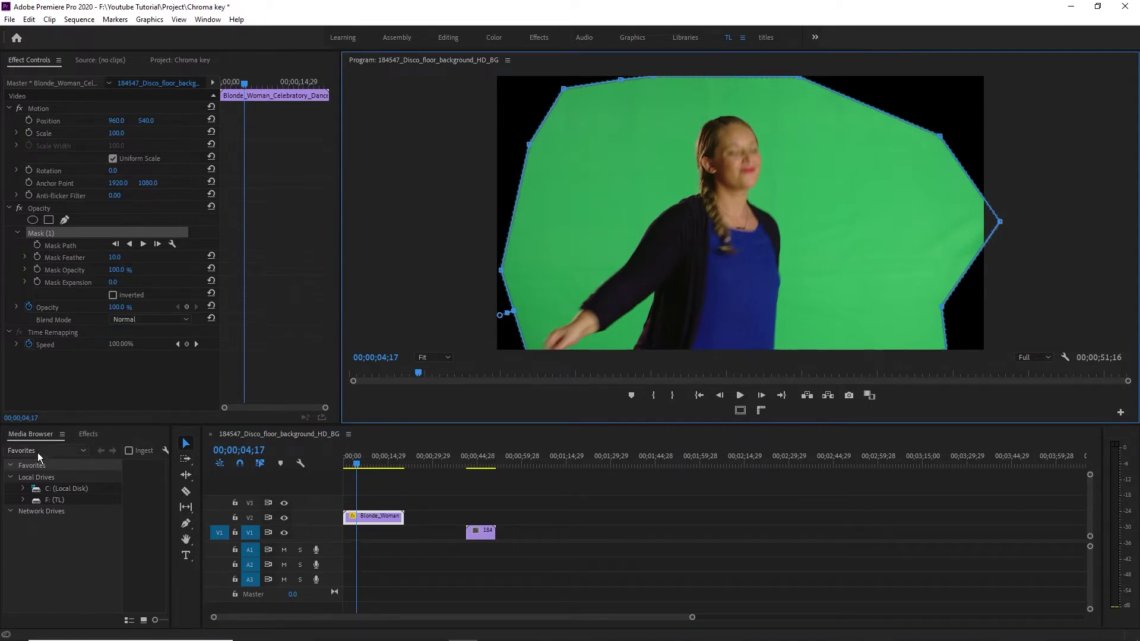
# Search the effects for 'ultr' and drop Ultra Key onto the Blonde_Woman clip
pyautogui.click(88, 433)
pyautogui.click(63, 450)
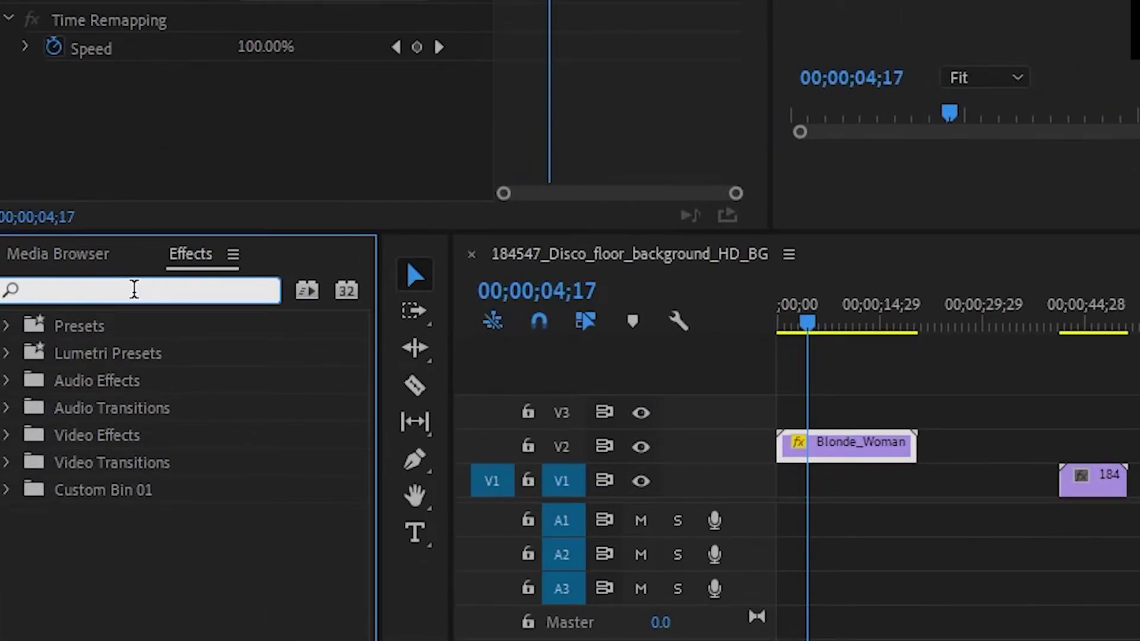
pyautogui.write('ultra')
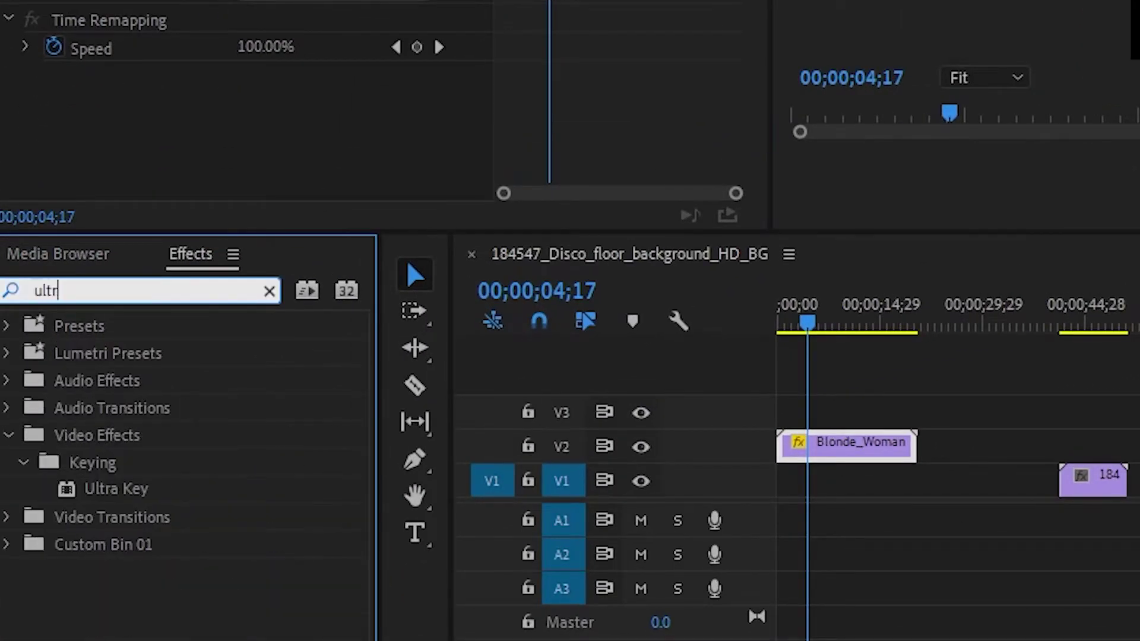
pyautogui.click(132, 496)
pyautogui.moveTo(132, 495); pyautogui.dragTo(825, 445)
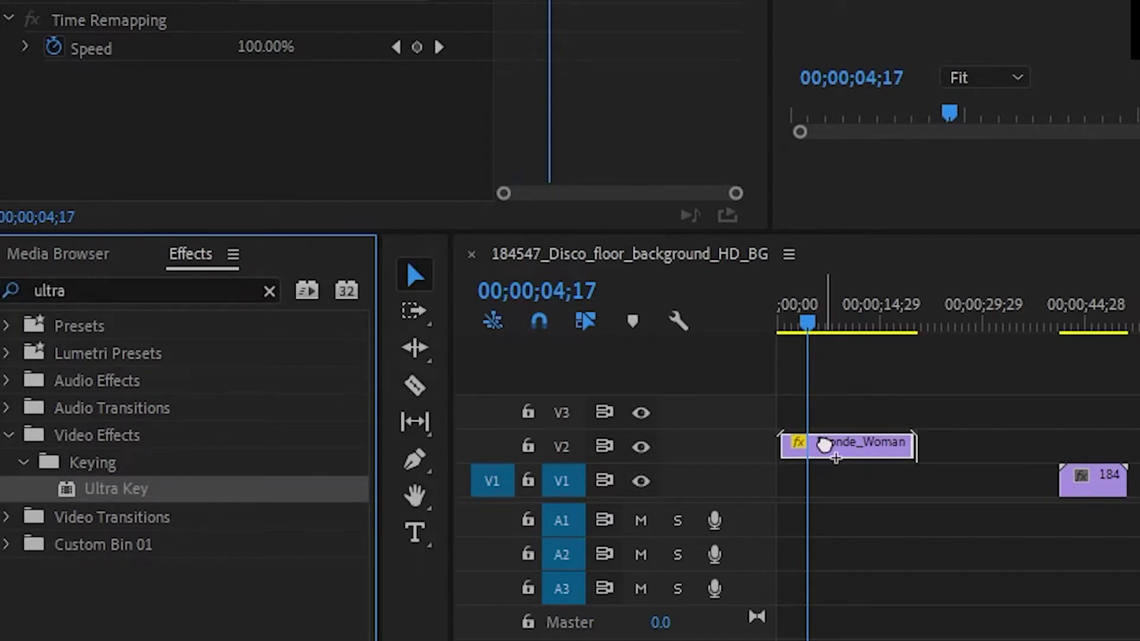
pyautogui.moveTo(825, 445); pyautogui.dragTo(826, 451)
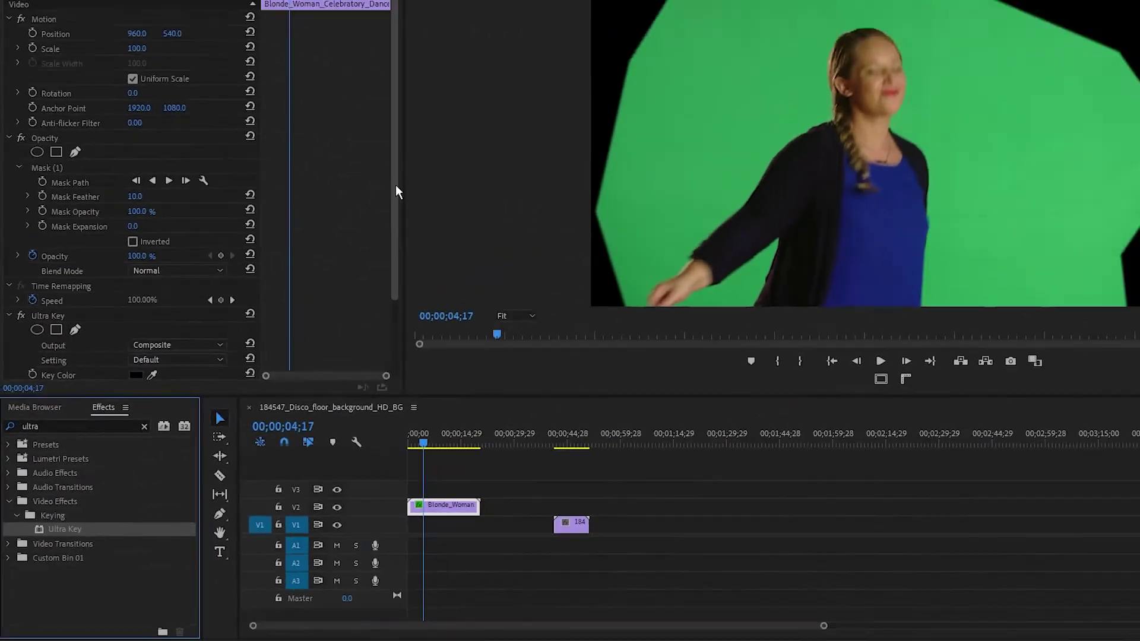
pyautogui.scroll(-3, 323, 294)
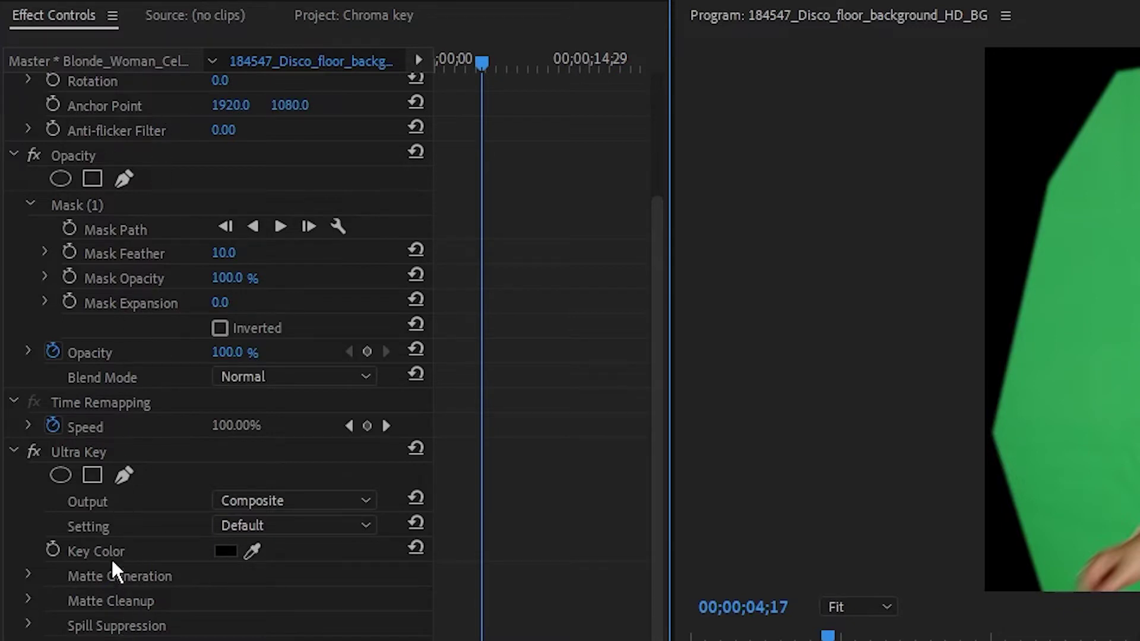
# Sample the green backdrop in the Program monitor as Ultra Key's Key Color
pyautogui.click(253, 552)
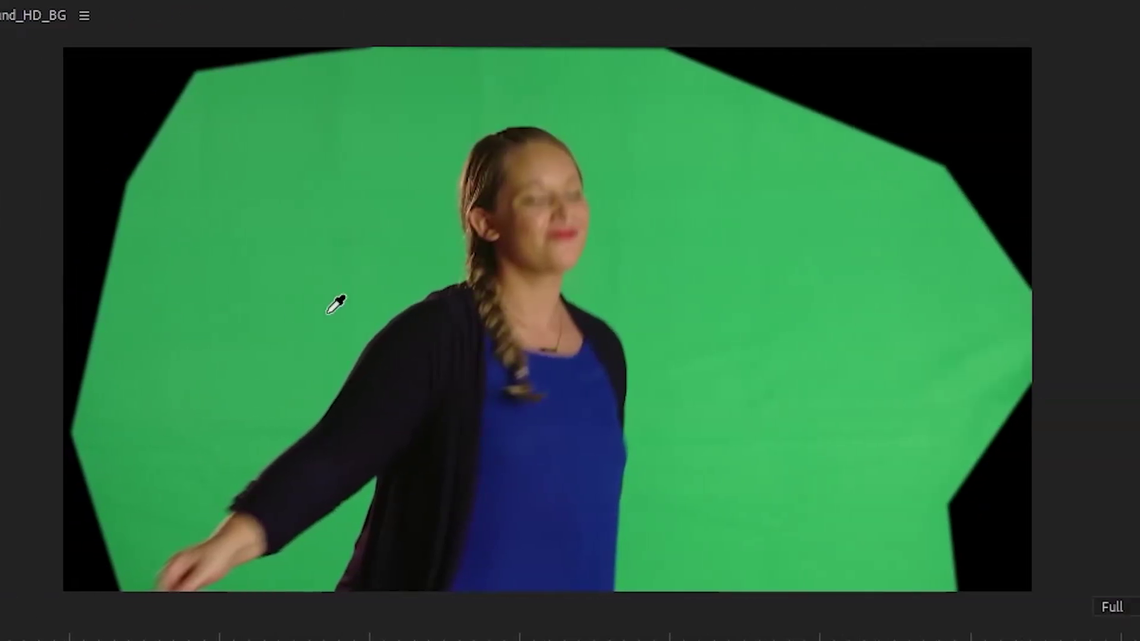
pyautogui.click(336, 305)
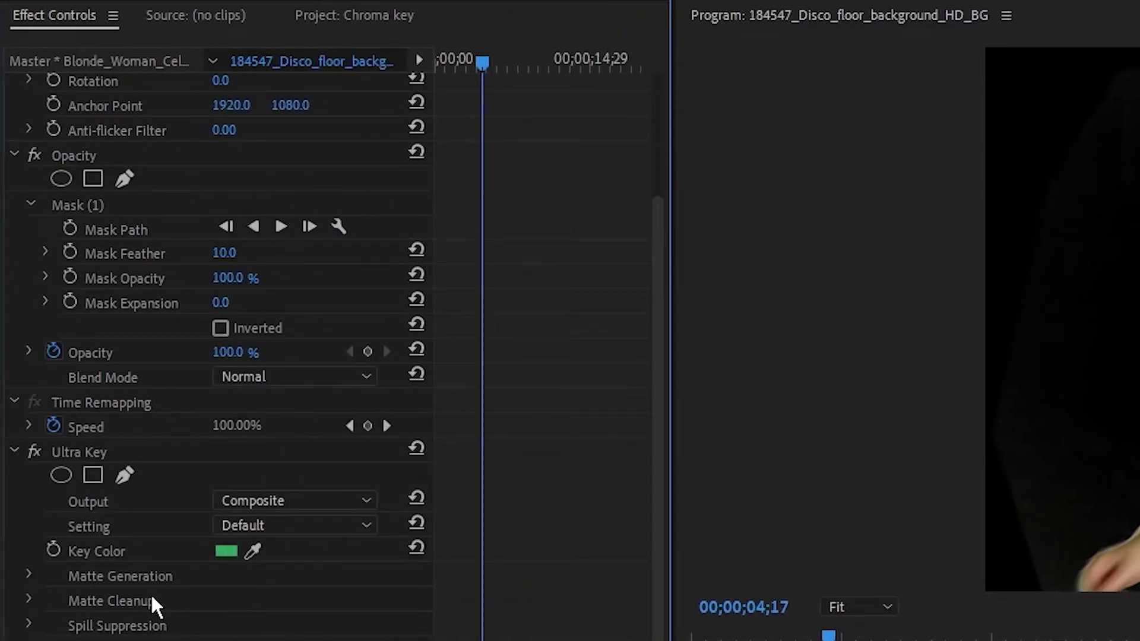
pyautogui.click(291, 505)
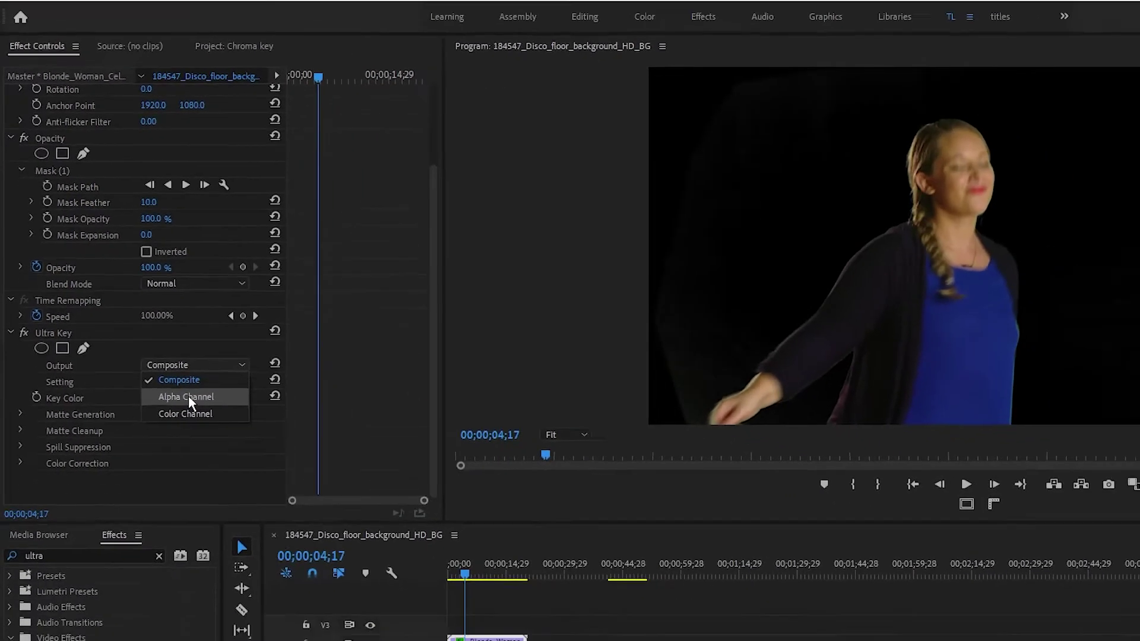
# Switch Ultra Key Output to Alpha Channel and expand the Matte Generation settings
pyautogui.click(189, 397)
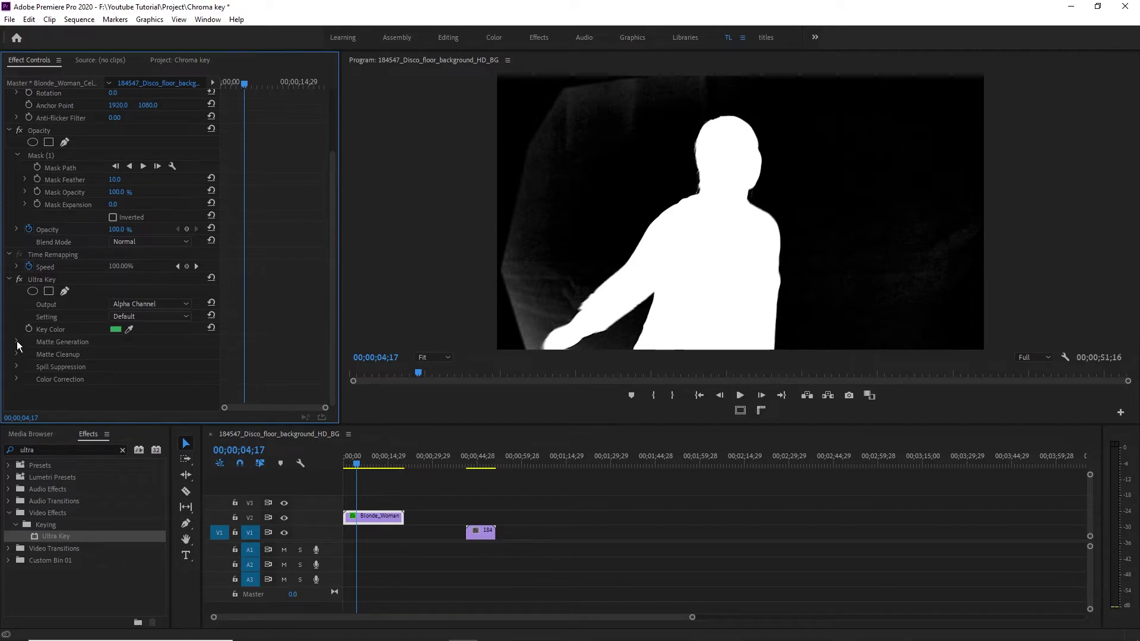
pyautogui.click(16, 341)
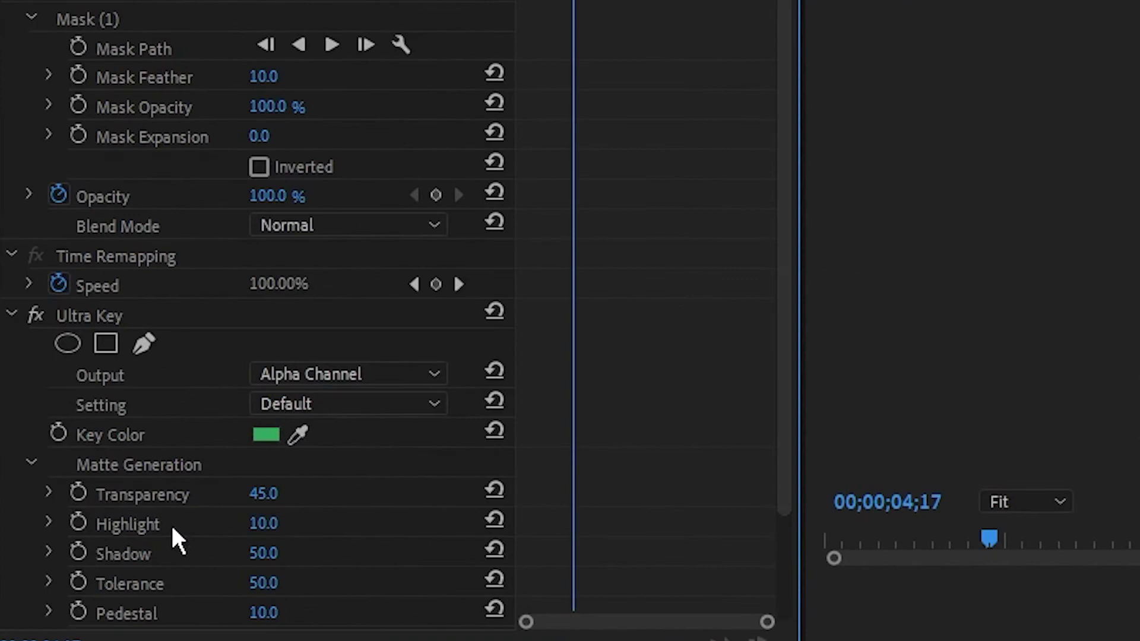
pyautogui.scroll(-1, 81, 374)
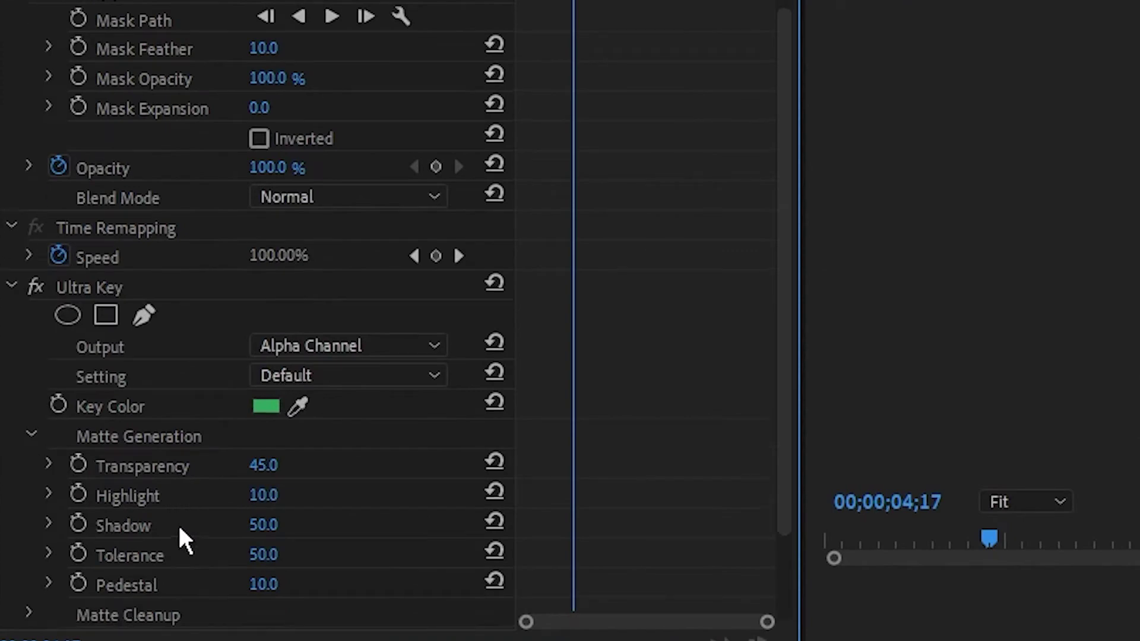
pyautogui.scroll(-1, 220, 483)
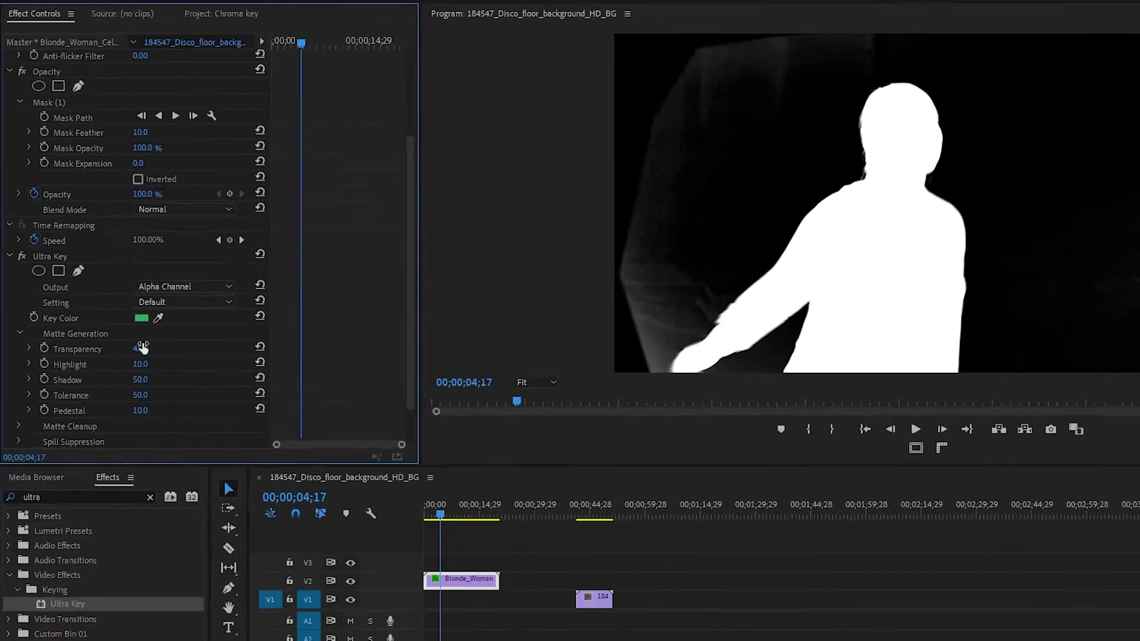
# Scrub Matte Generation to Transparency 60 and Highlight 0, with Shadow at 36
pyautogui.moveTo(143, 348); pyautogui.dragTo(190, 347)
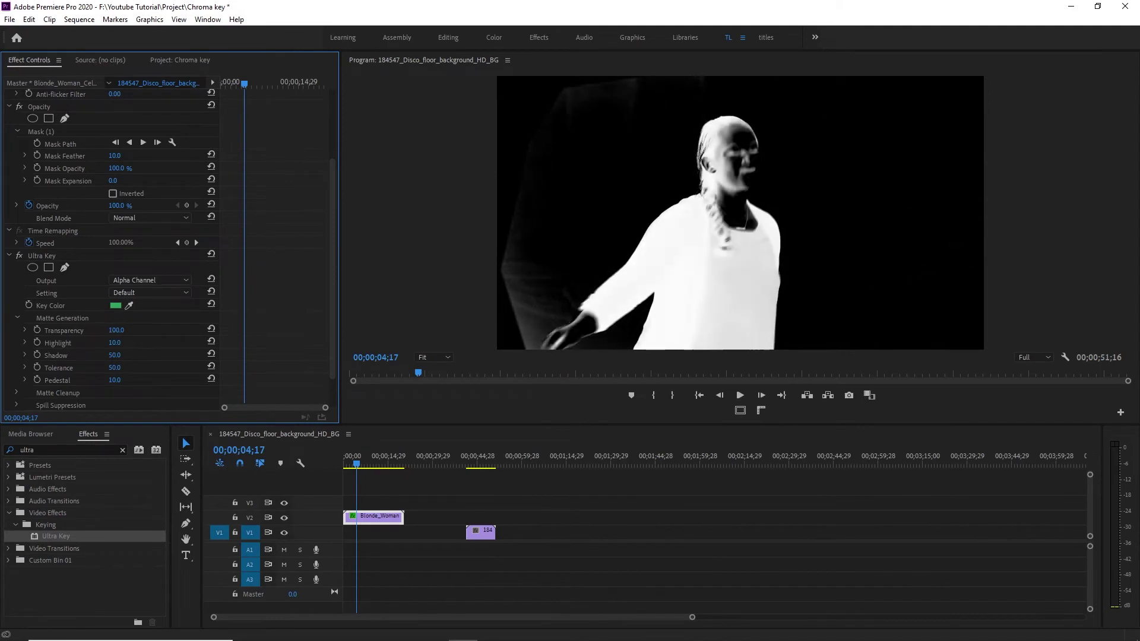
pyautogui.moveTo(116, 330); pyautogui.dragTo(101, 330)
pyautogui.moveTo(116, 330)
pyautogui.mouseDown()
pyautogui.moveTo(101, 330)
pyautogui.moveTo(125, 330)
pyautogui.mouseUp()
pyautogui.moveTo(114, 330); pyautogui.dragTo(111, 330)
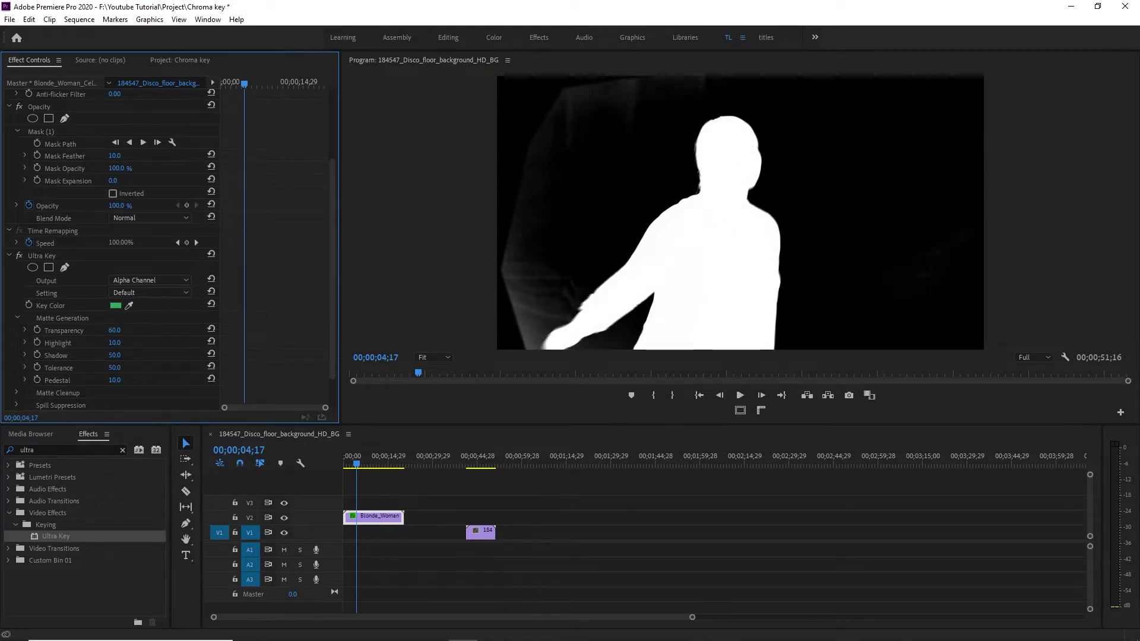
pyautogui.moveTo(114, 349); pyautogui.dragTo(118, 348)
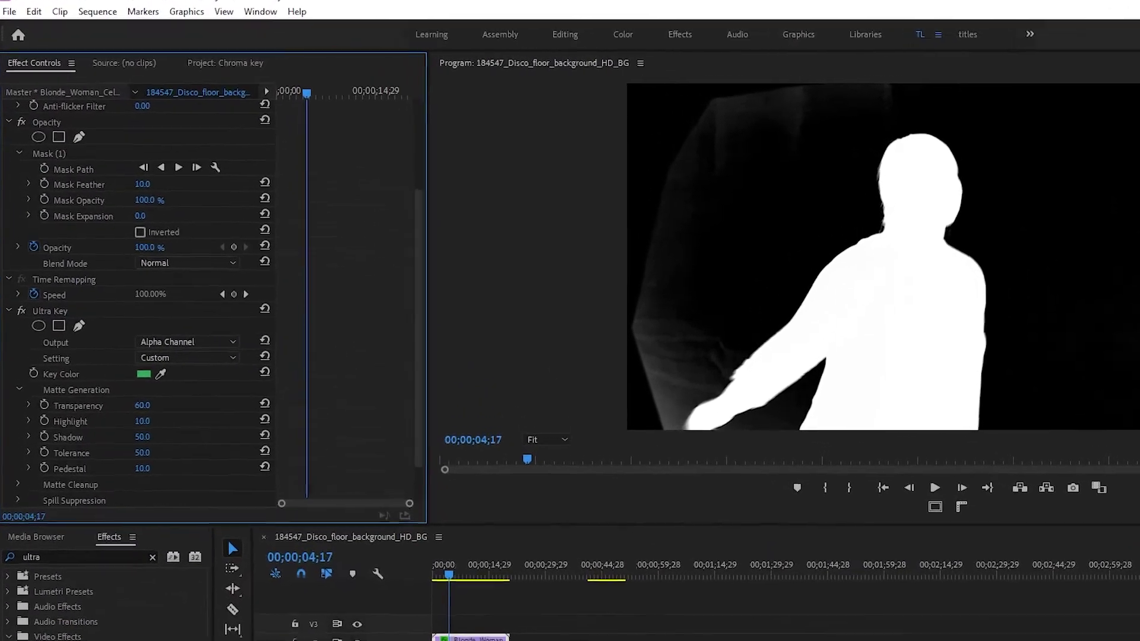
pyautogui.moveTo(149, 439)
pyautogui.mouseDown()
pyautogui.moveTo(159, 439)
pyautogui.moveTo(140, 439)
pyautogui.mouseUp()
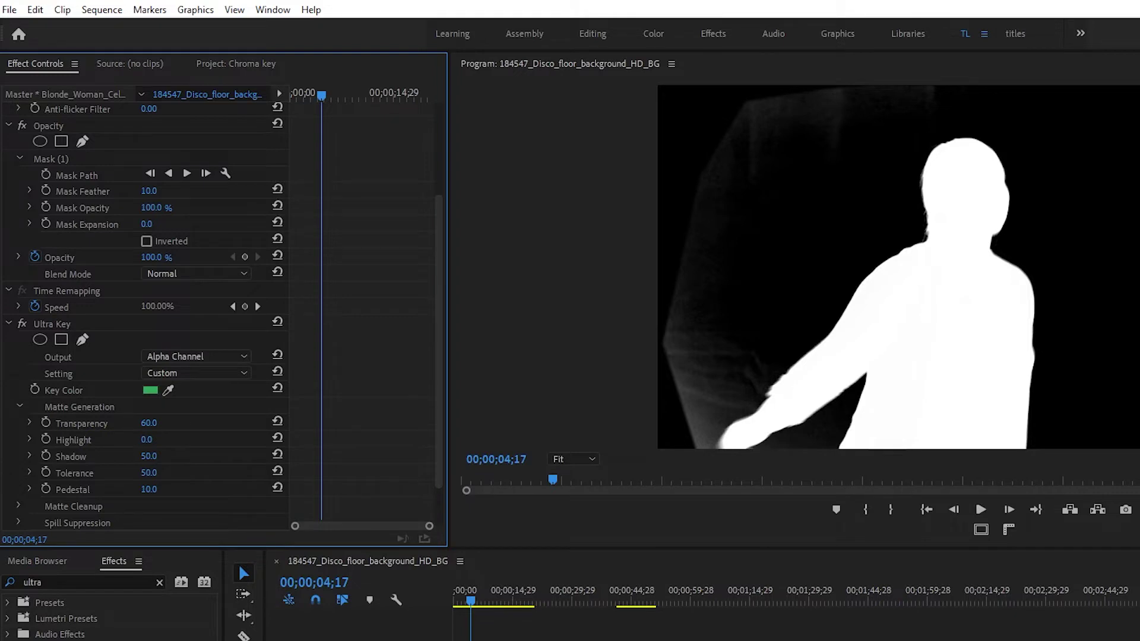
pyautogui.moveTo(149, 457); pyautogui.dragTo(142, 457)
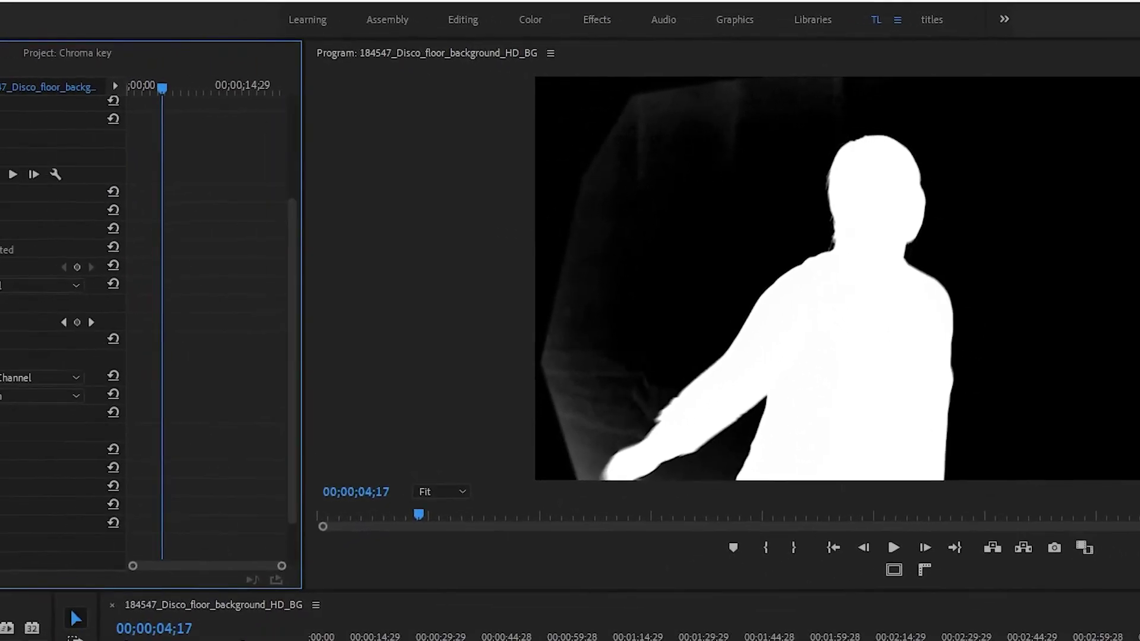
# Enter Pedestal 10, scrub it up to 71, and save the project
pyautogui.click(148, 490)
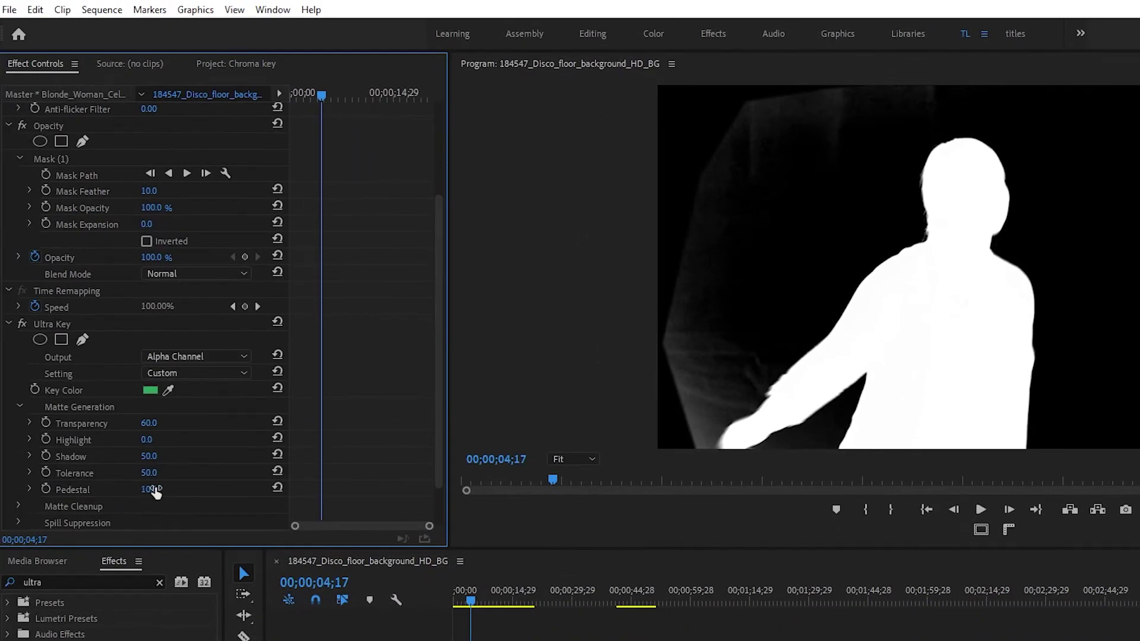
pyautogui.write('10')
pyautogui.press('Return')
pyautogui.moveTo(148, 489); pyautogui.dragTo(170, 489)
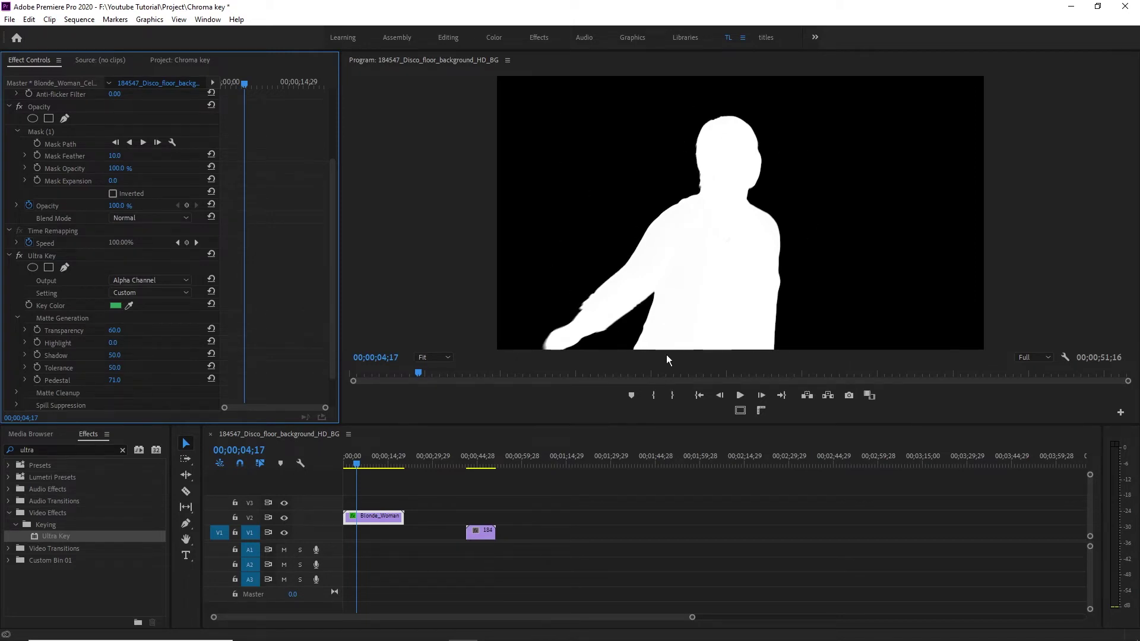
pyautogui.hotkey('ctrl', 's')
pyautogui.scroll(-3, 330, 307)
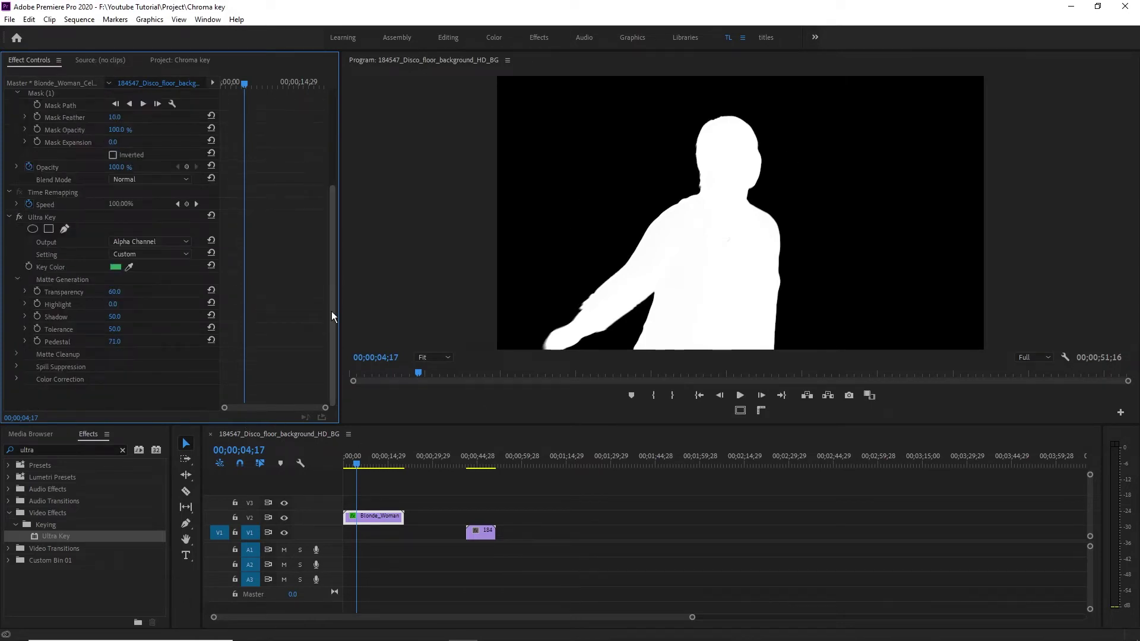
# Expand Matte Cleanup and set Ultra Key Output back to Composite
pyautogui.click(16, 355)
pyautogui.scroll(-1, 169, 356)
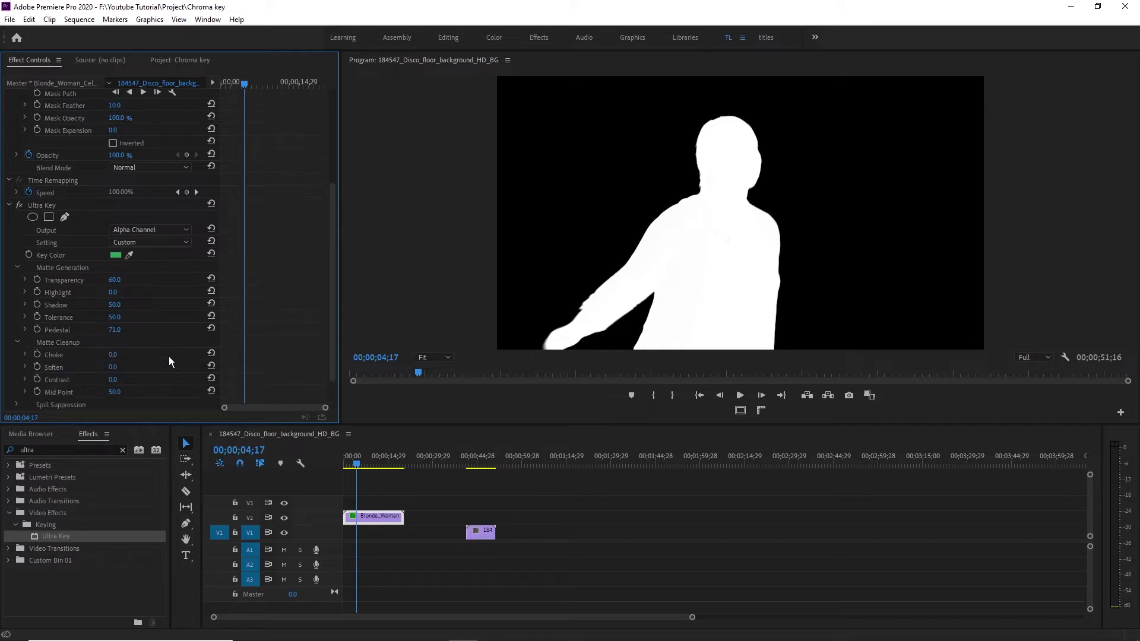
pyautogui.click(154, 231)
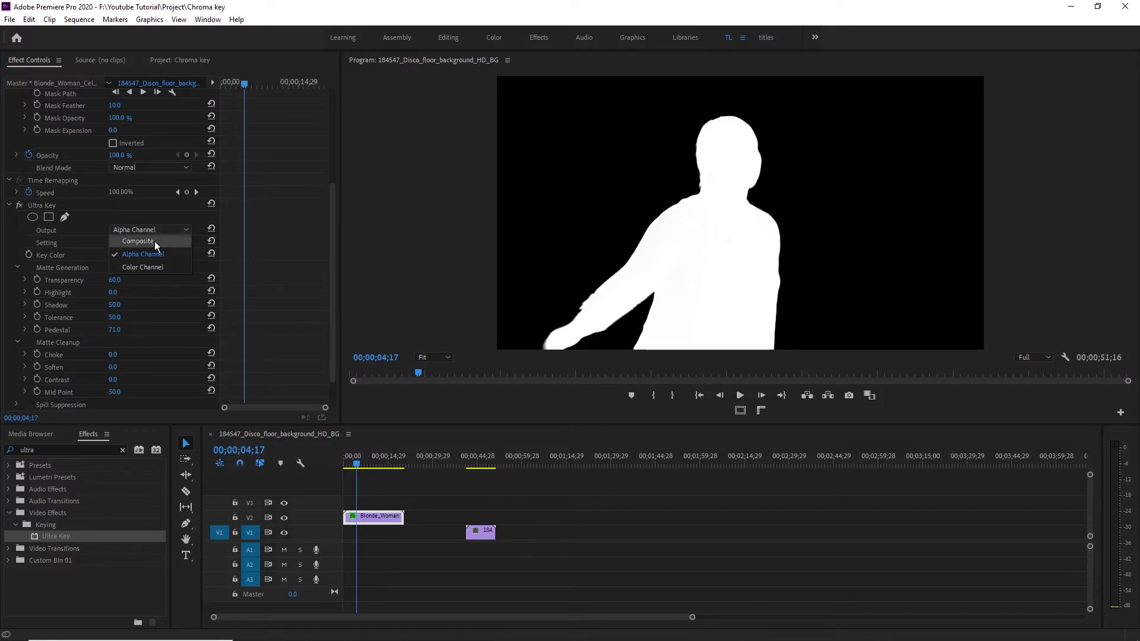
pyautogui.click(154, 241)
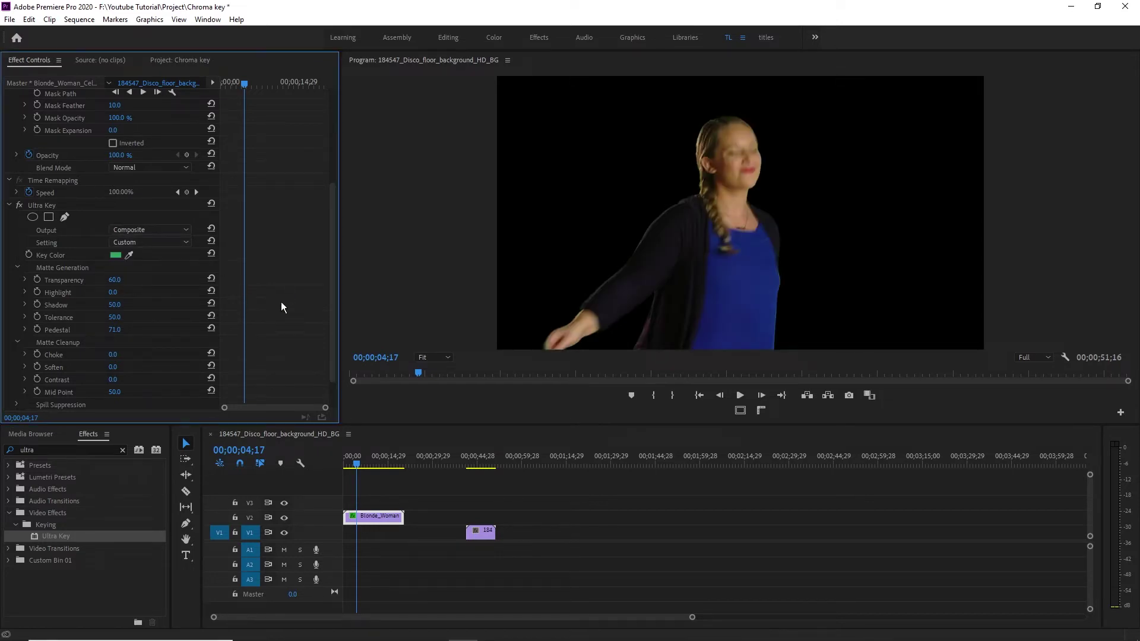
# Zoom the Program monitor to 75% and scrub Matte Cleanup Choke, leaving it at 69
pyautogui.click(440, 357)
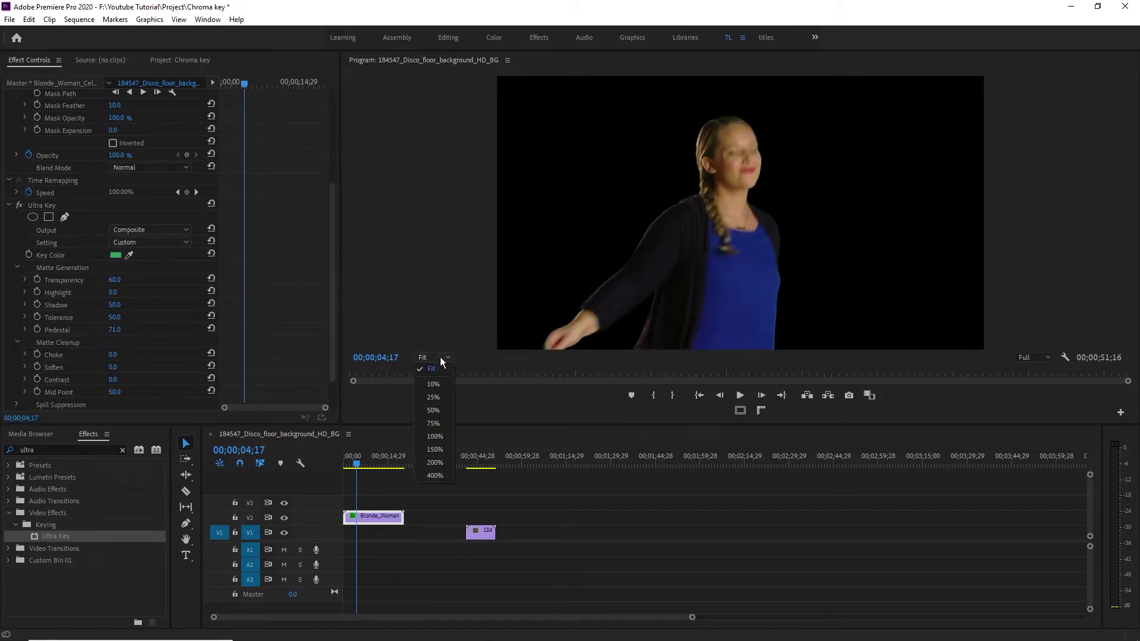
pyautogui.click(434, 424)
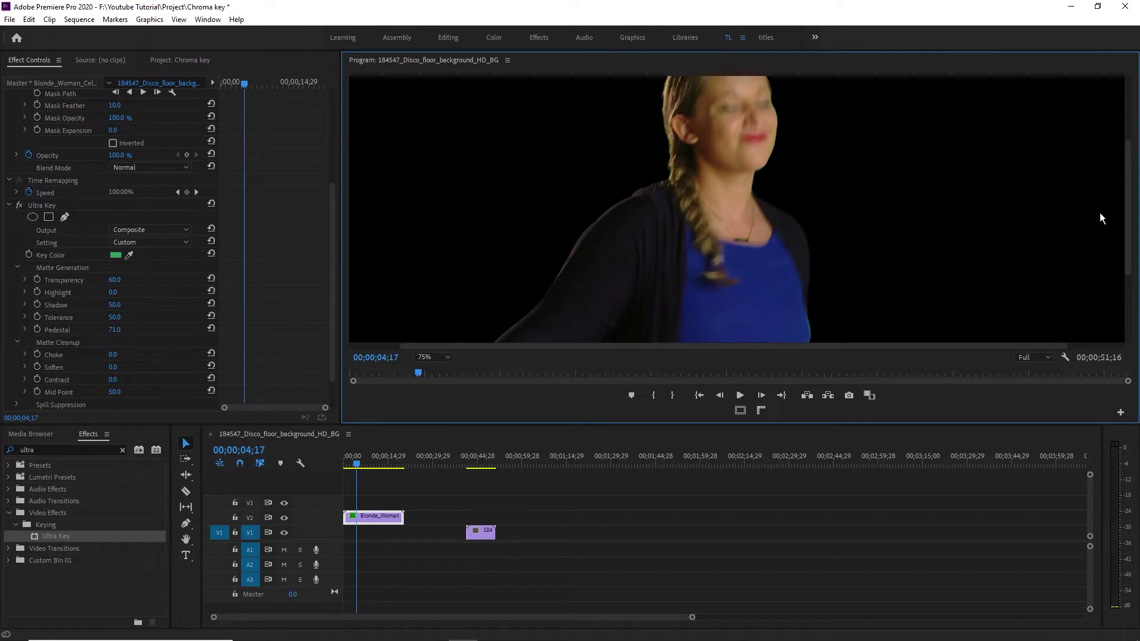
pyautogui.moveTo(1128, 219); pyautogui.dragTo(1130, 178)
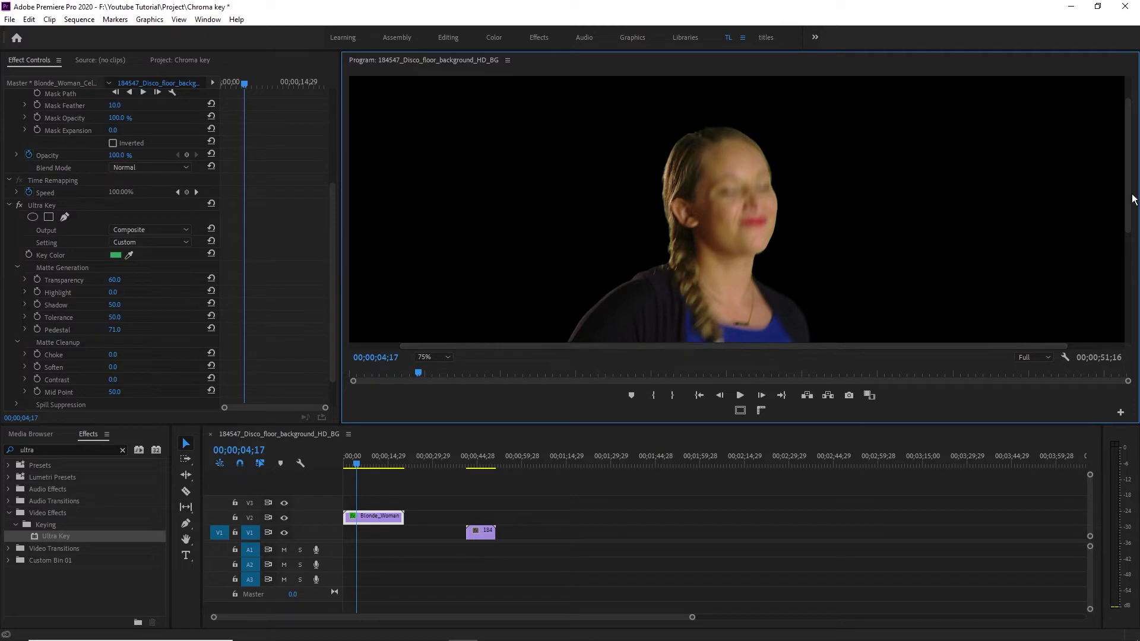
pyautogui.moveTo(1127, 200); pyautogui.dragTo(1127, 209)
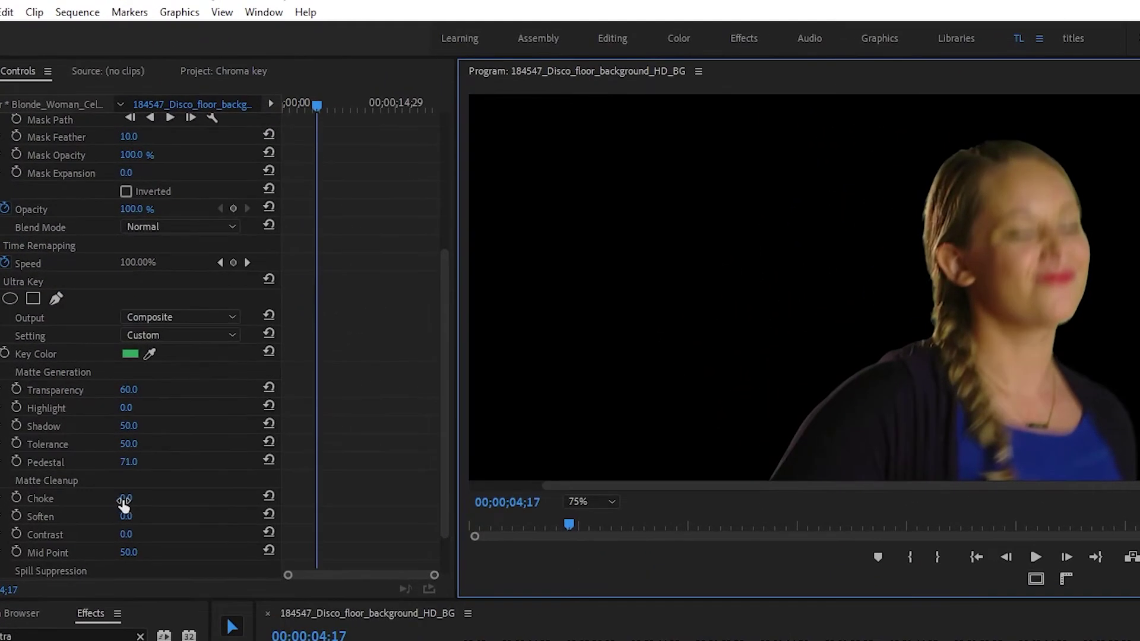
pyautogui.moveTo(125, 499); pyautogui.dragTo(184, 498)
pyautogui.hotkey('ctrl', 'z')
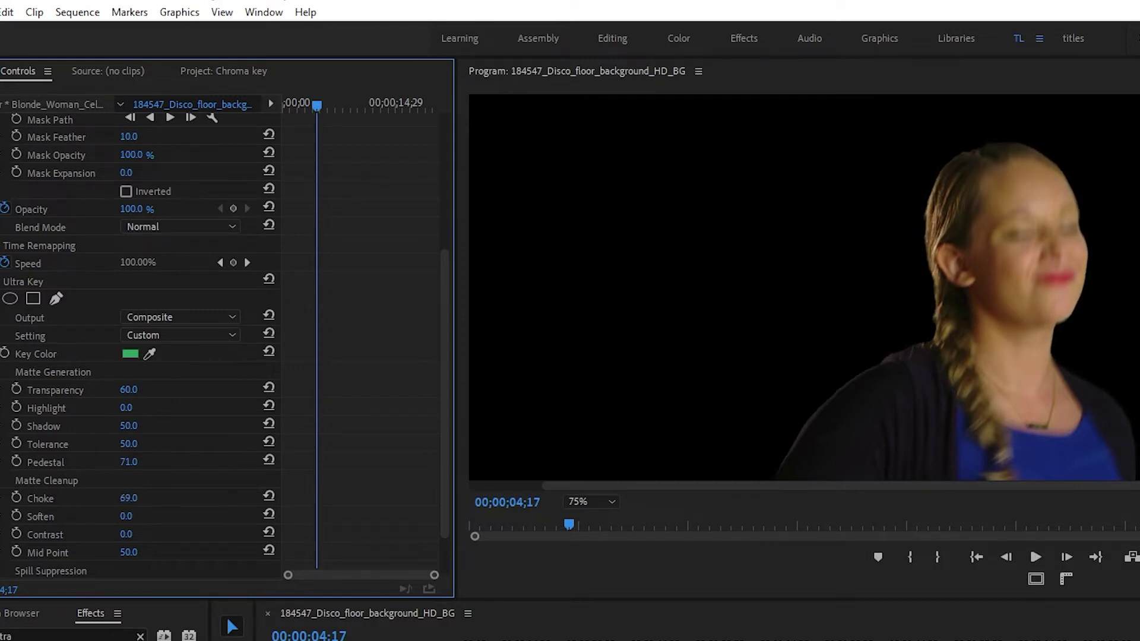
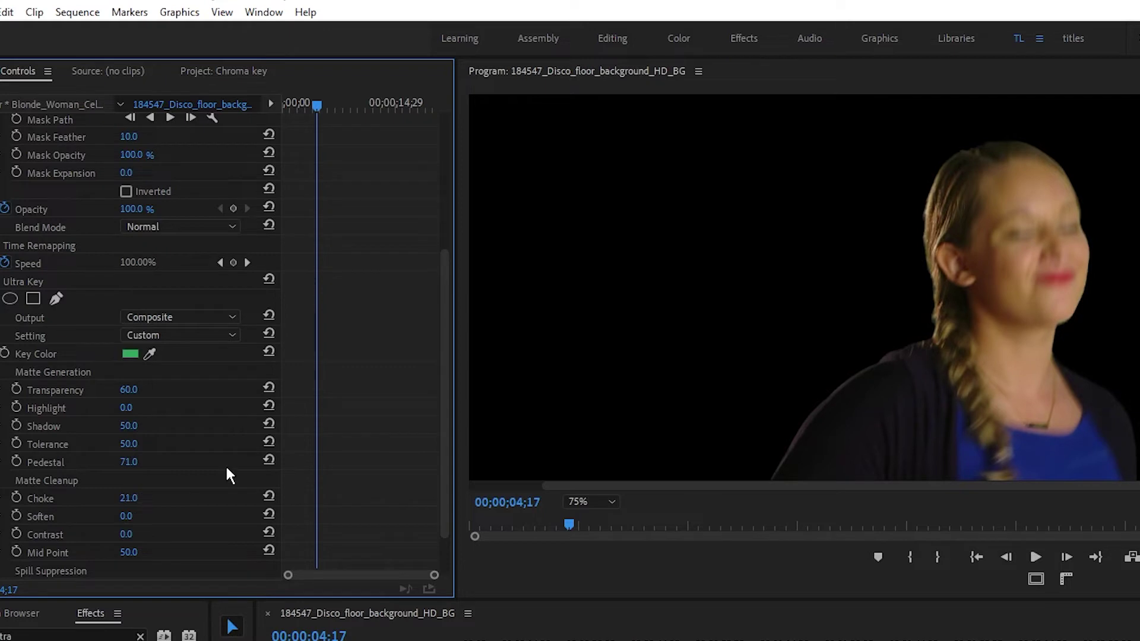
# Scrub the Ultra Key Matte Cleanup Choke to 17.0 and Soften to 19.0
pyautogui.moveTo(128, 499); pyautogui.dragTo(173, 499)
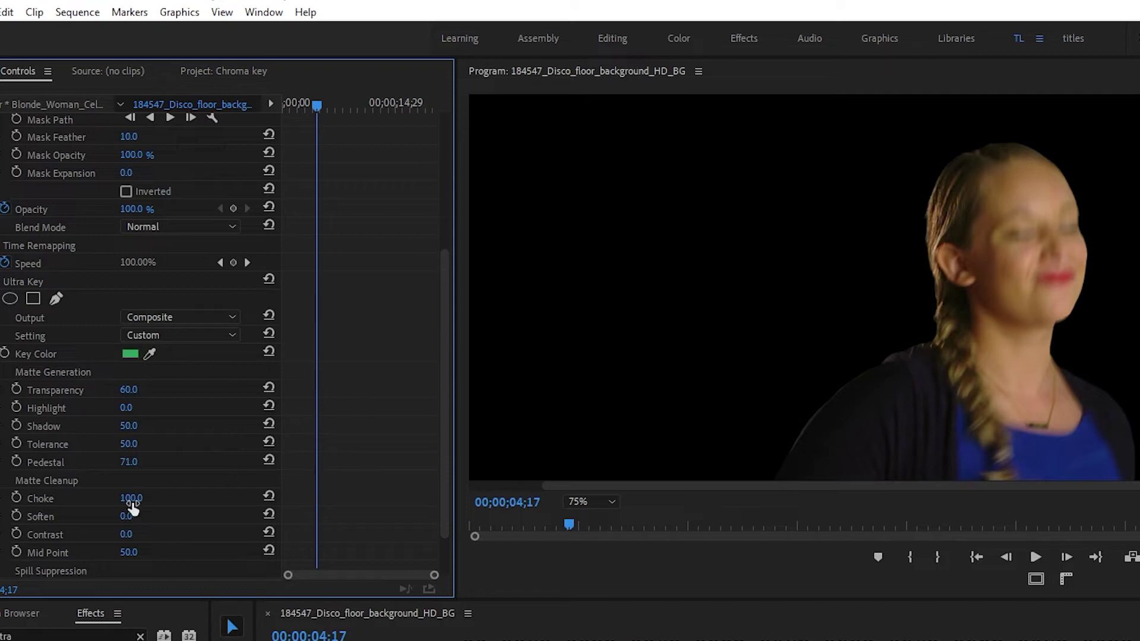
pyautogui.moveTo(129, 499); pyautogui.dragTo(81, 499)
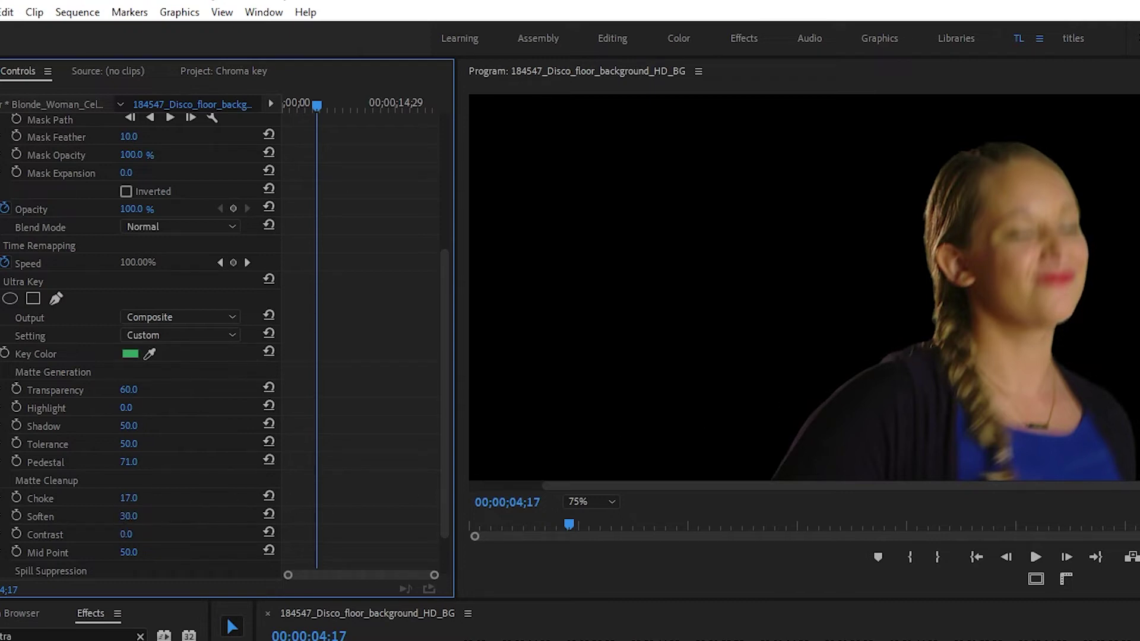
pyautogui.moveTo(126, 516)
pyautogui.mouseDown()
pyautogui.moveTo(150, 516)
pyautogui.moveTo(138, 515)
pyautogui.mouseUp()
# Expand Spill Suppression, enter Desaturate 100, then scrub it down to 74.0
pyautogui.moveTo(129, 516); pyautogui.dragTo(129, 516)
pyautogui.scroll(-2, 136, 344)
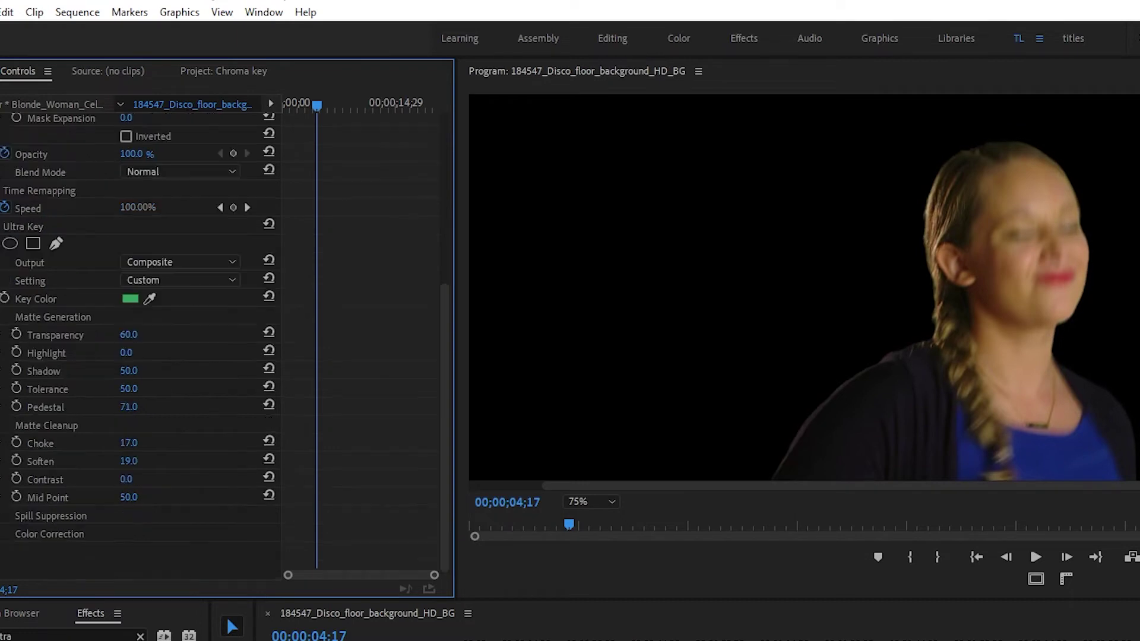
pyautogui.click(73, 514)
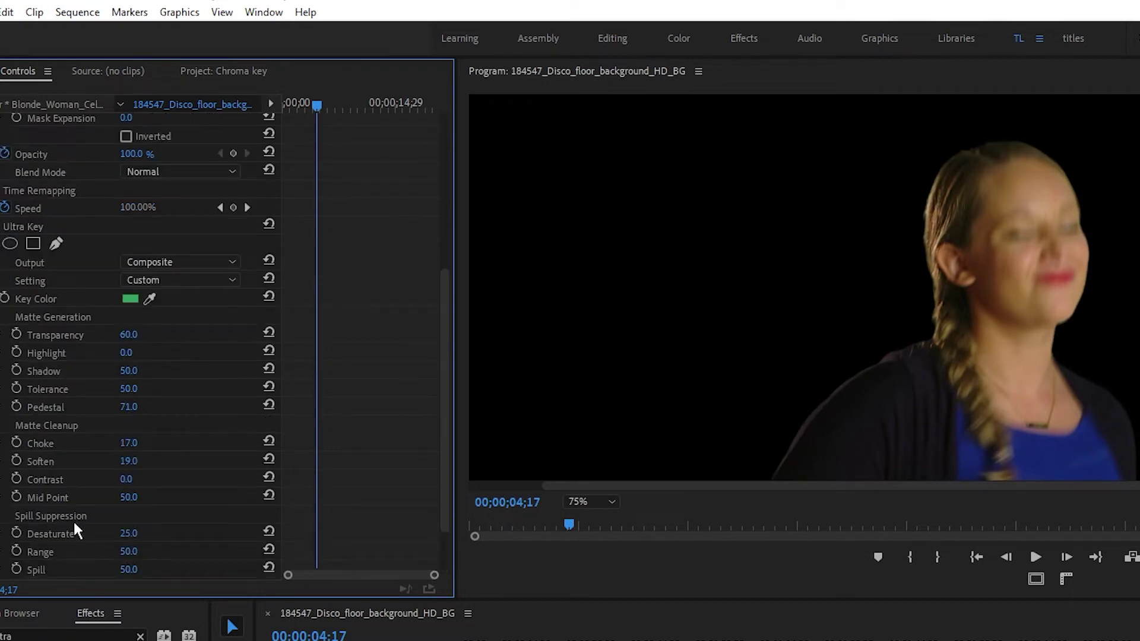
pyautogui.scroll(-2, 74, 522)
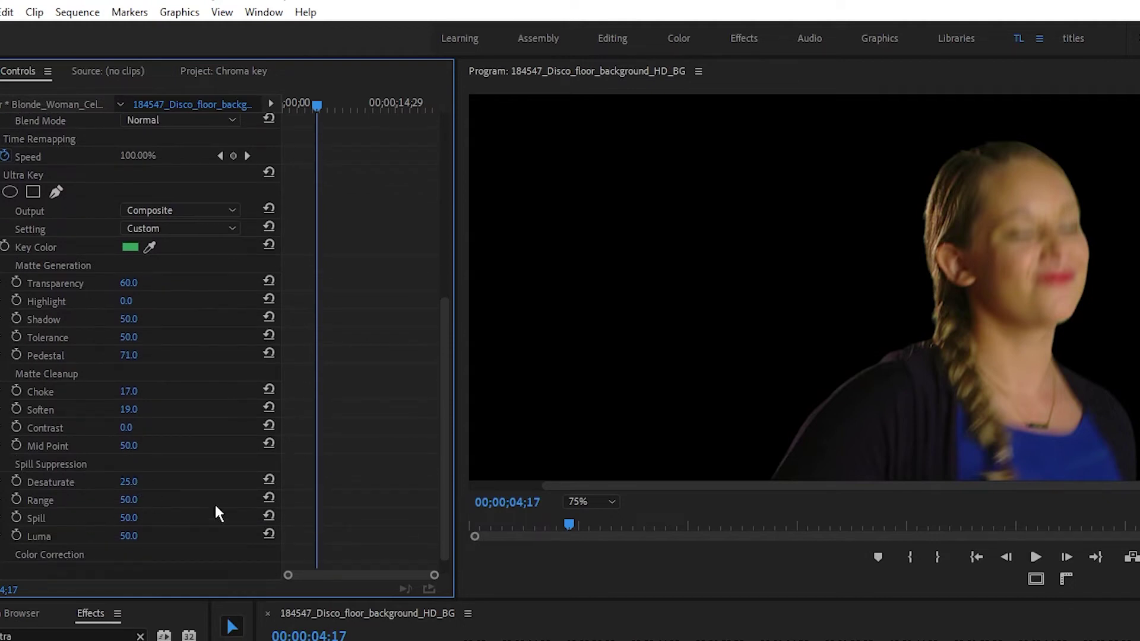
pyautogui.click(128, 482)
pyautogui.write('100')
pyautogui.press('Return')
pyautogui.moveTo(129, 482)
pyautogui.mouseDown()
pyautogui.moveTo(96, 482)
pyautogui.moveTo(145, 483)
pyautogui.mouseUp()
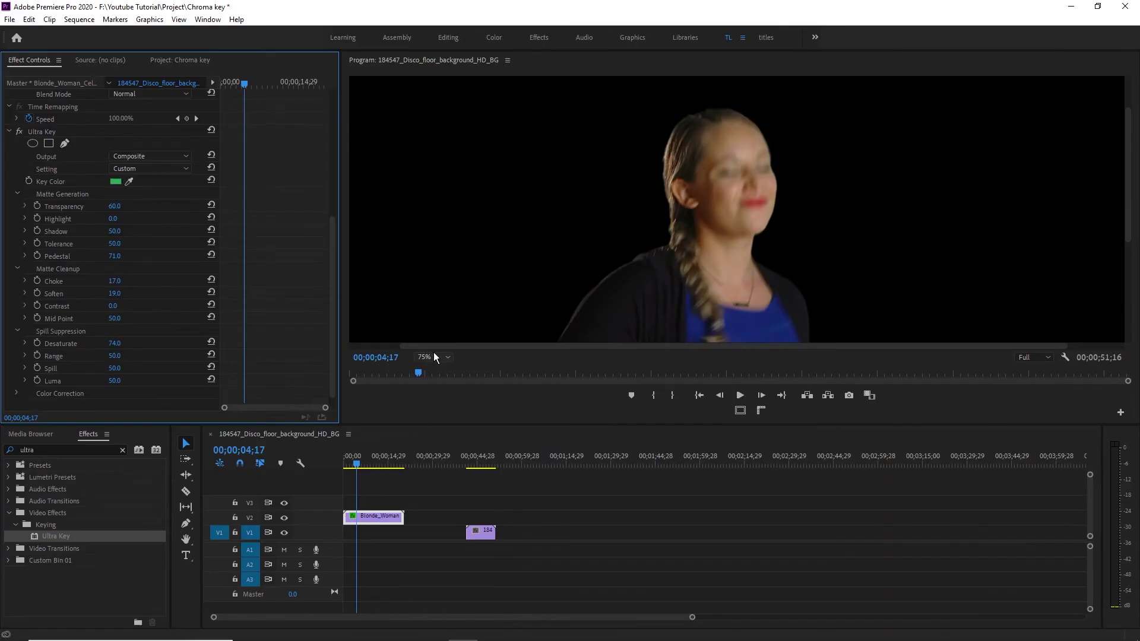
# Fit the frame in the Program monitor and scrub and play the woman's clip to check the key
pyautogui.click(434, 357)
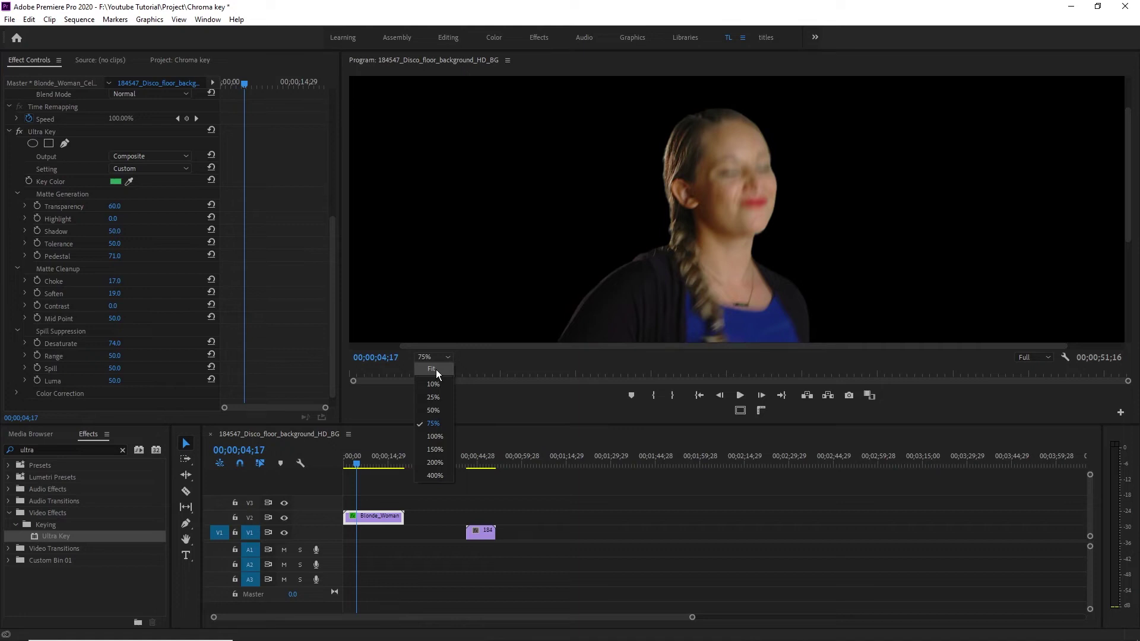
pyautogui.click(435, 369)
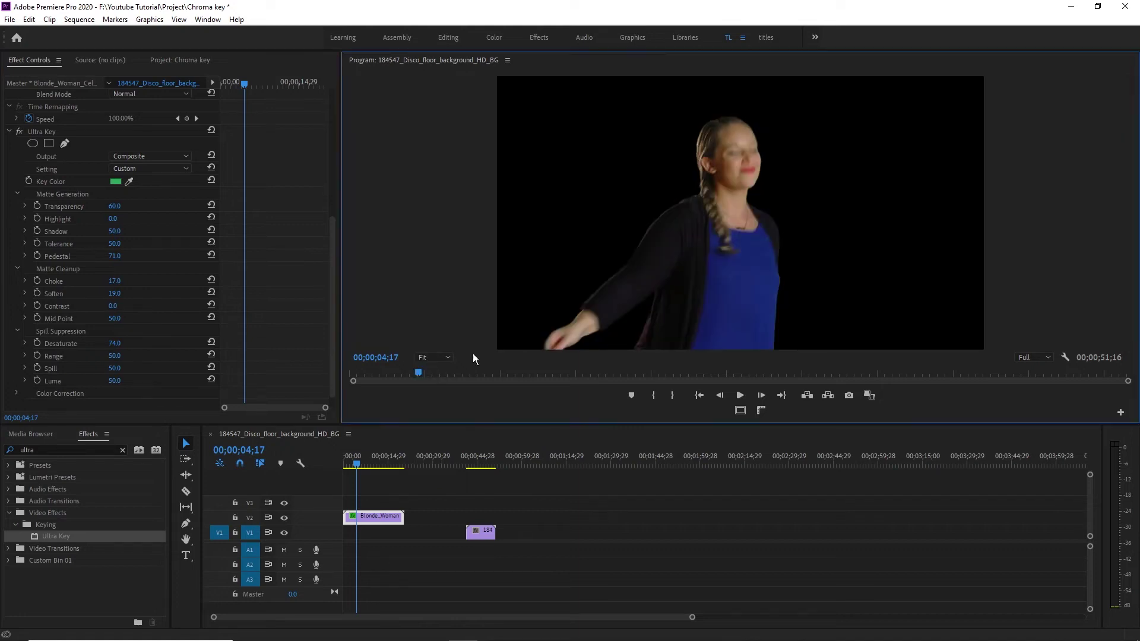
pyautogui.click(366, 463)
pyautogui.moveTo(366, 465); pyautogui.dragTo(382, 468)
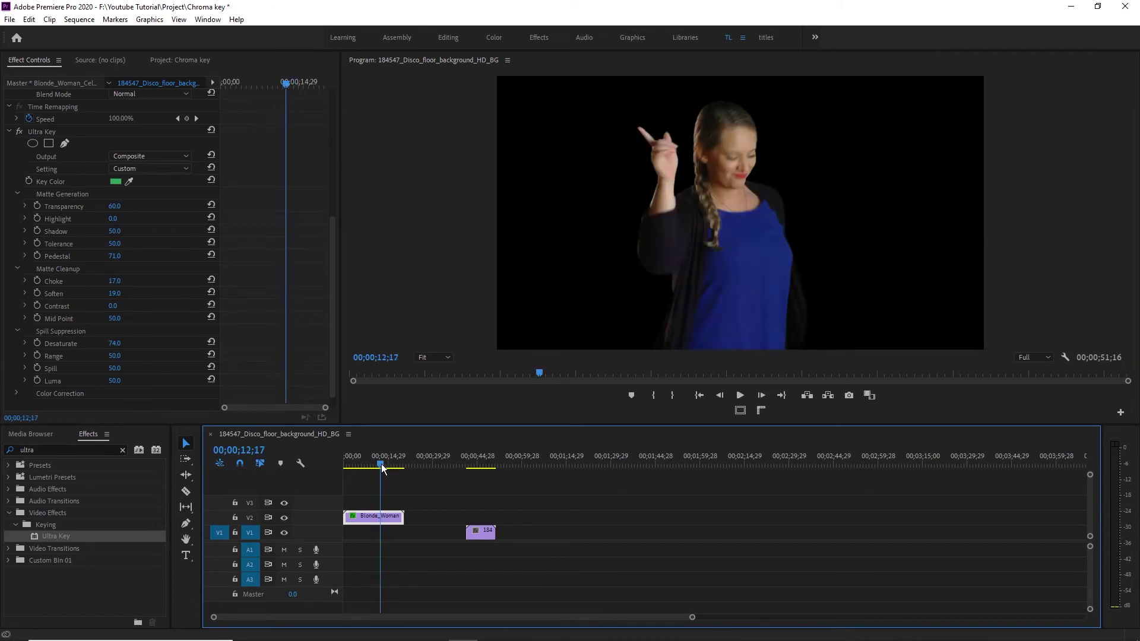
pyautogui.press('space')
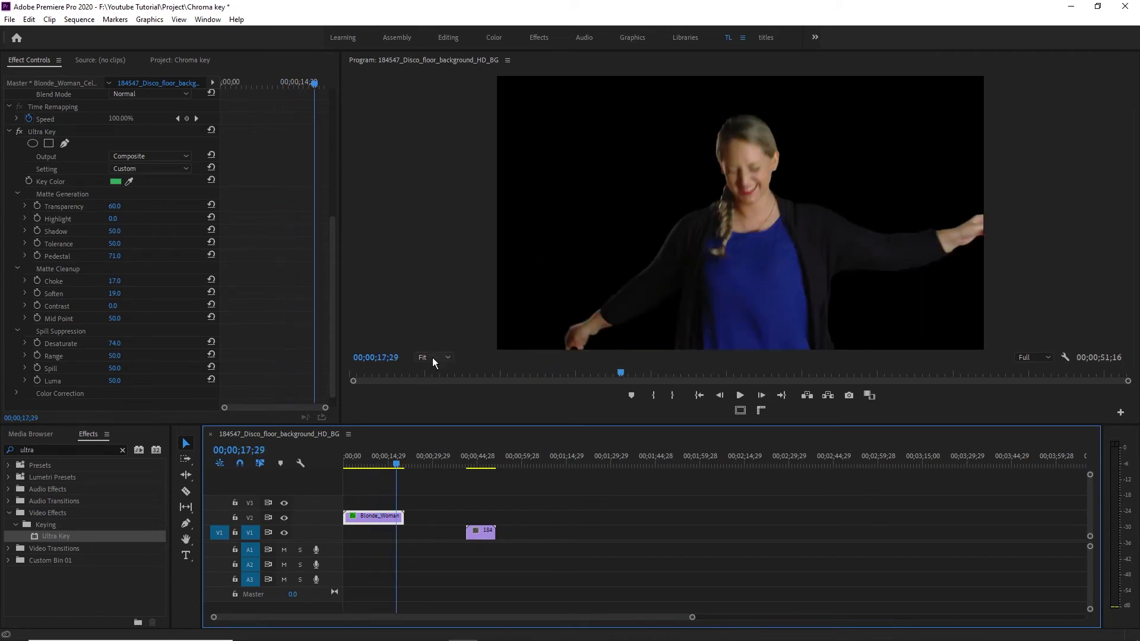
# View the preview at 100% and lower Spill Suppression Luma from 100.0 to 15.0
pyautogui.click(433, 357)
pyautogui.click(437, 436)
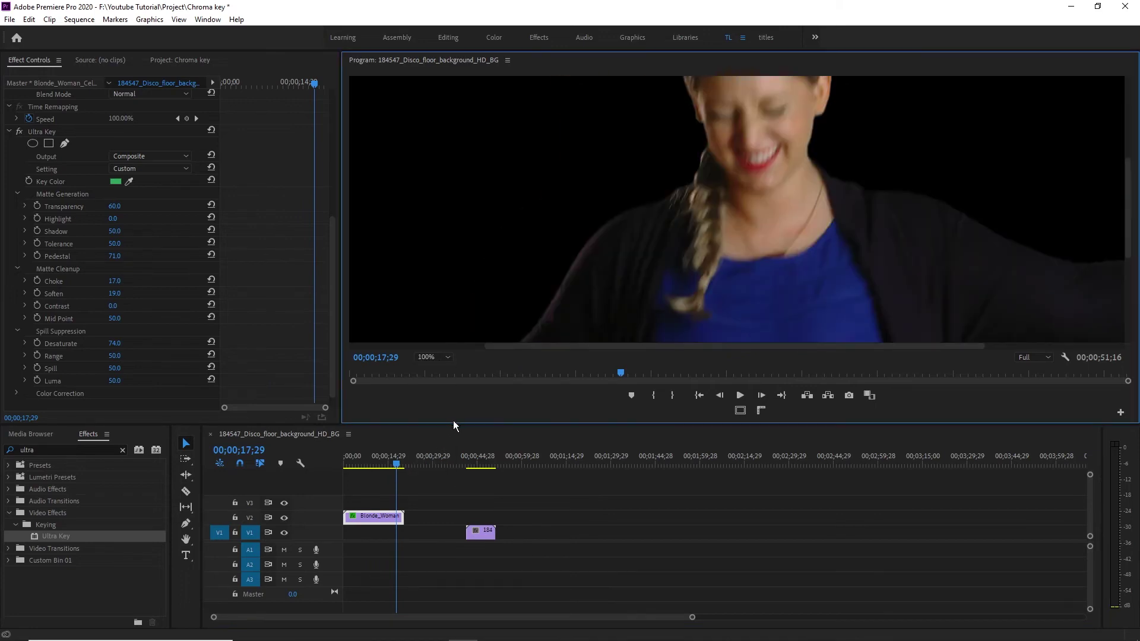
pyautogui.moveTo(1127, 199); pyautogui.dragTo(1122, 257)
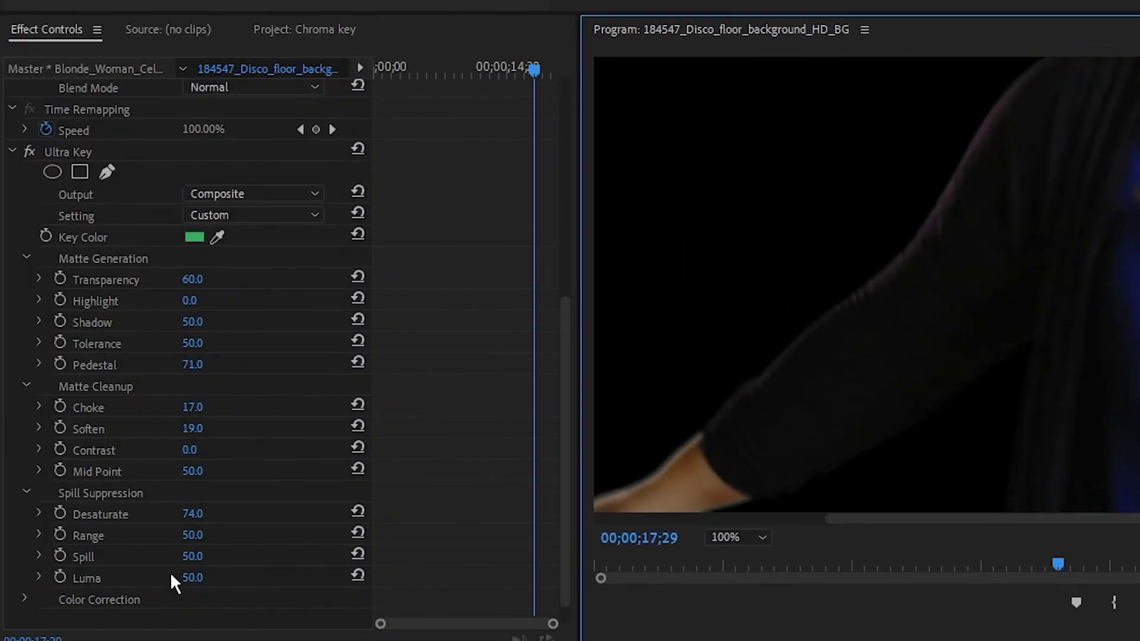
pyautogui.moveTo(193, 578); pyautogui.dragTo(208, 577)
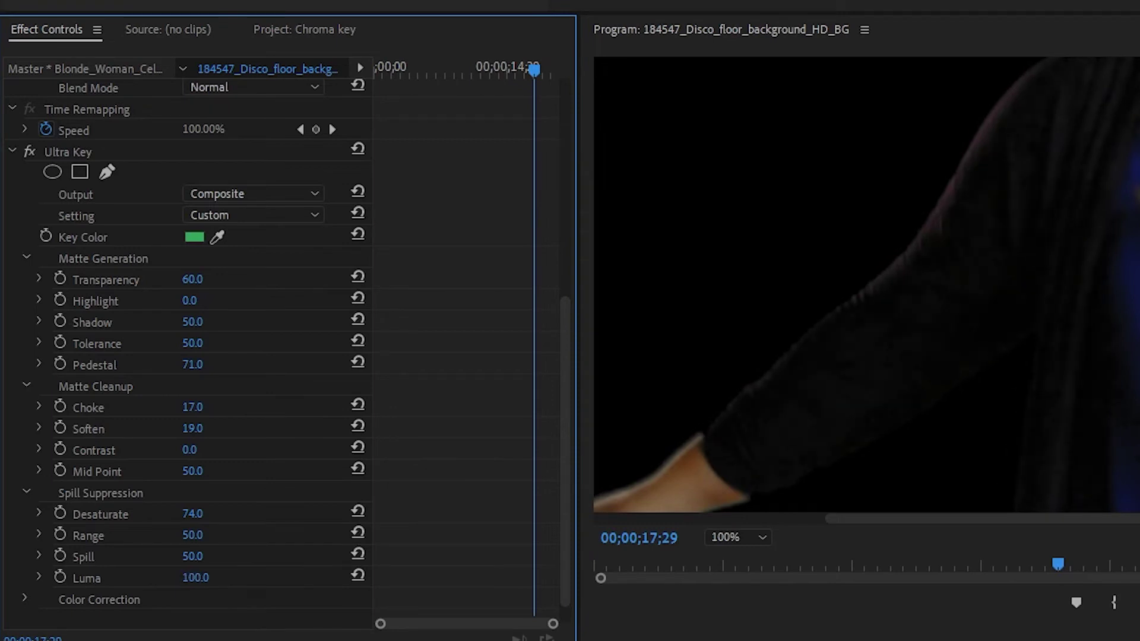
pyautogui.moveTo(196, 578)
pyautogui.mouseDown()
pyautogui.moveTo(179, 578)
pyautogui.moveTo(192, 577)
pyautogui.mouseUp()
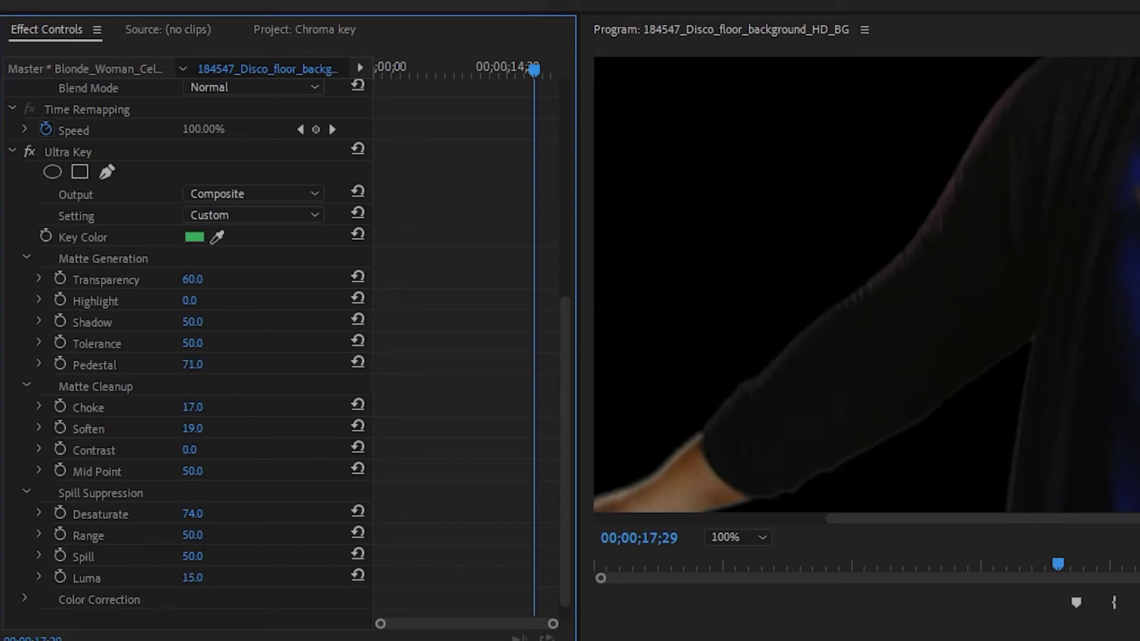
pyautogui.click(748, 537)
# Set the preview back to Fit, play the sequence, then move the disco floor background clip to the timeline start
pyautogui.click(734, 554)
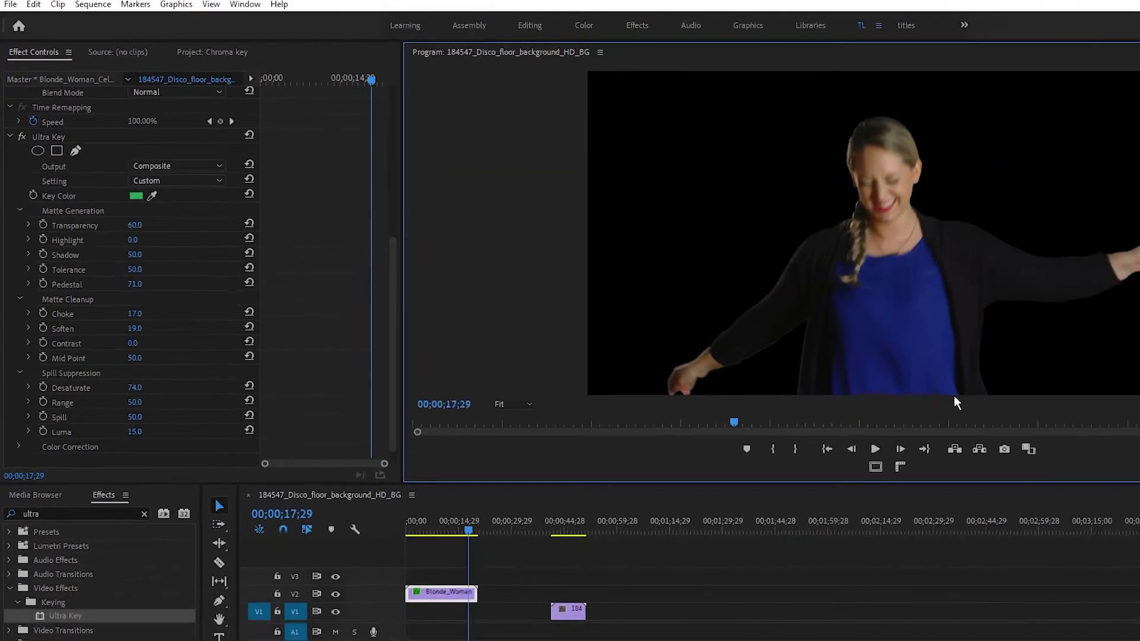
pyautogui.moveTo(396, 465); pyautogui.dragTo(340, 465)
pyautogui.press('space')
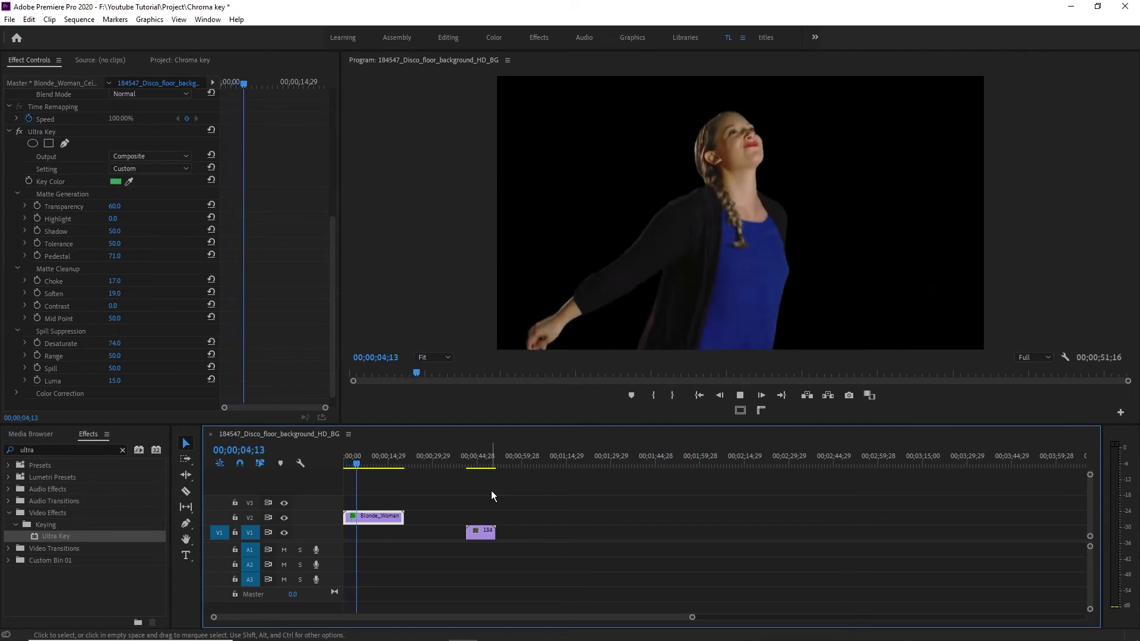
pyautogui.click(373, 465)
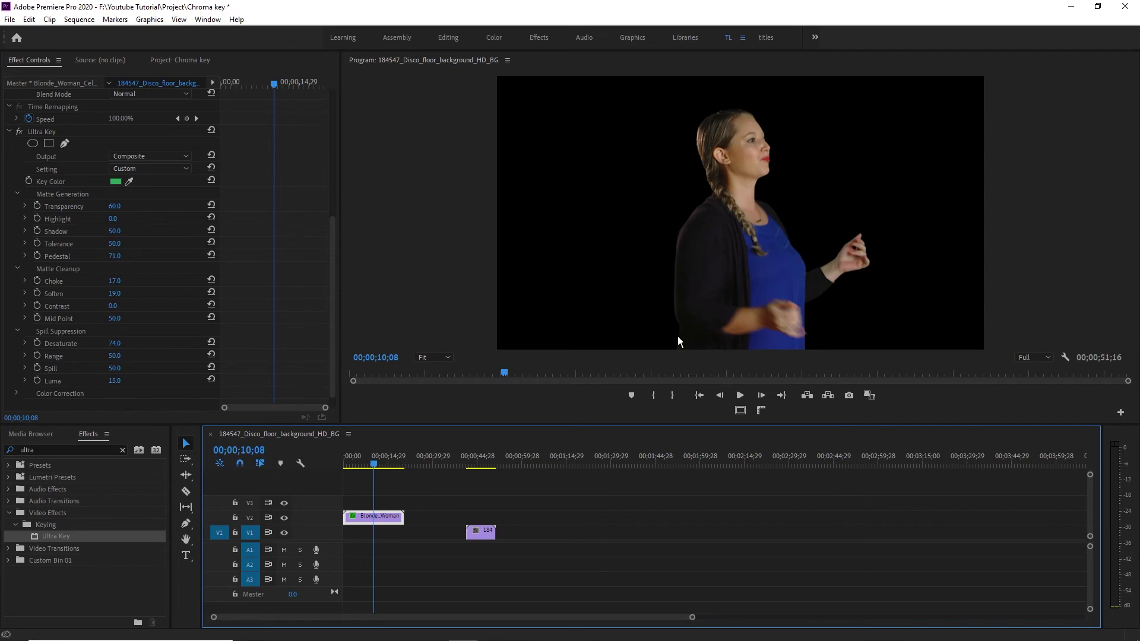
pyautogui.click(480, 534)
pyautogui.moveTo(480, 535)
pyautogui.mouseDown()
pyautogui.moveTo(358, 537)
pyautogui.moveTo(397, 539)
pyautogui.mouseUp()
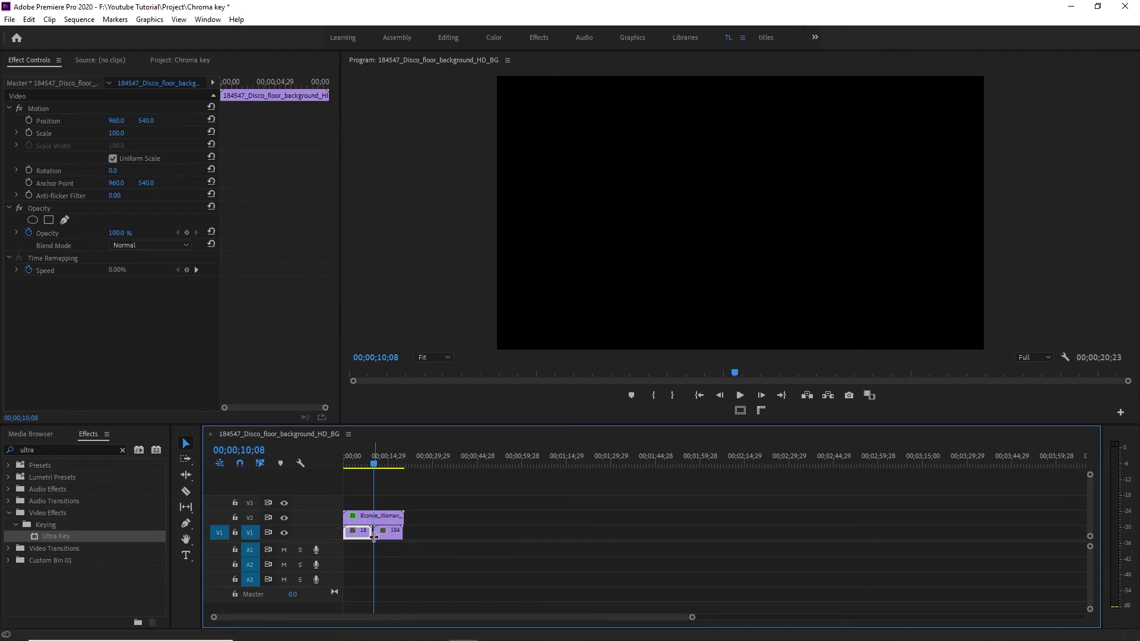
# Play the keyed woman over the disco floor from about 3 seconds, then select her clip on V2
pyautogui.press('Up')
pyautogui.click(390, 537)
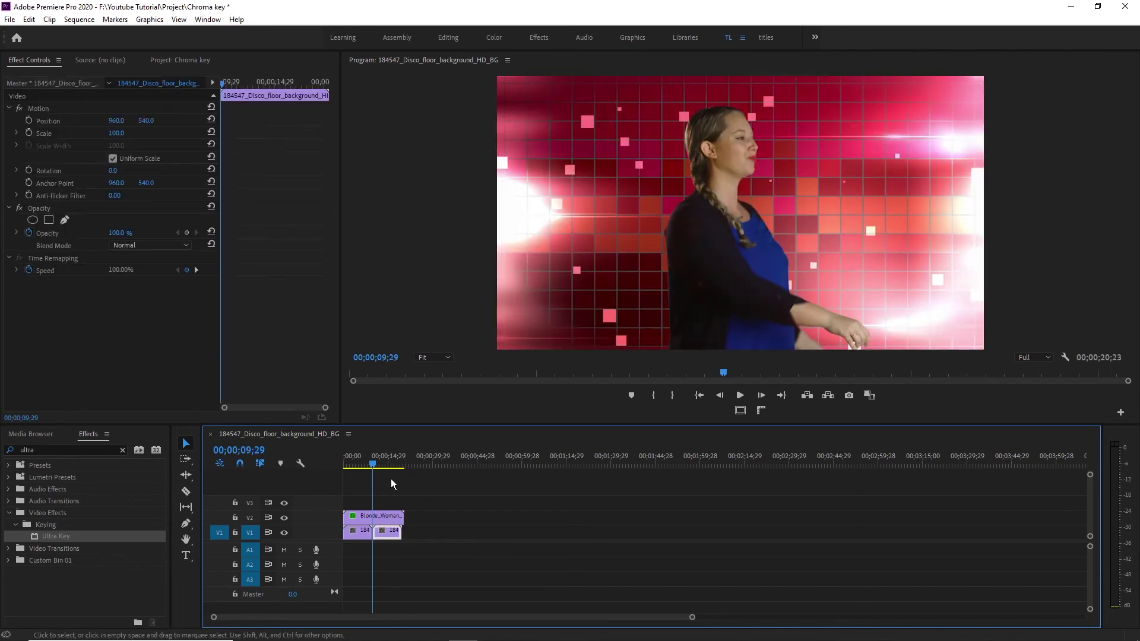
pyautogui.moveTo(359, 465); pyautogui.dragTo(354, 468)
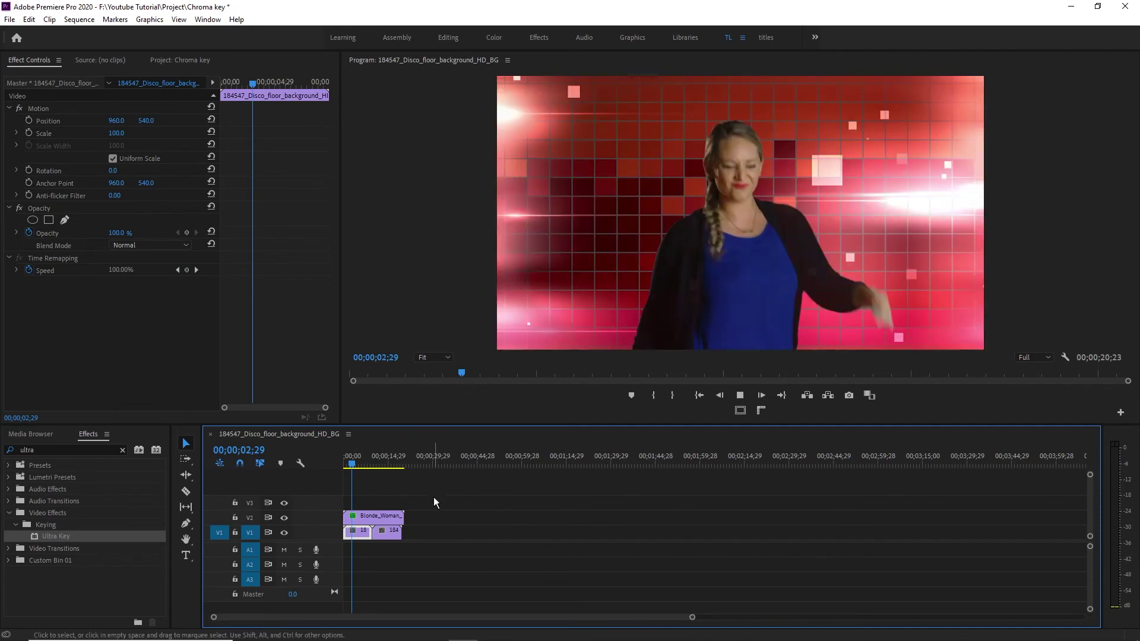
pyautogui.press('space')
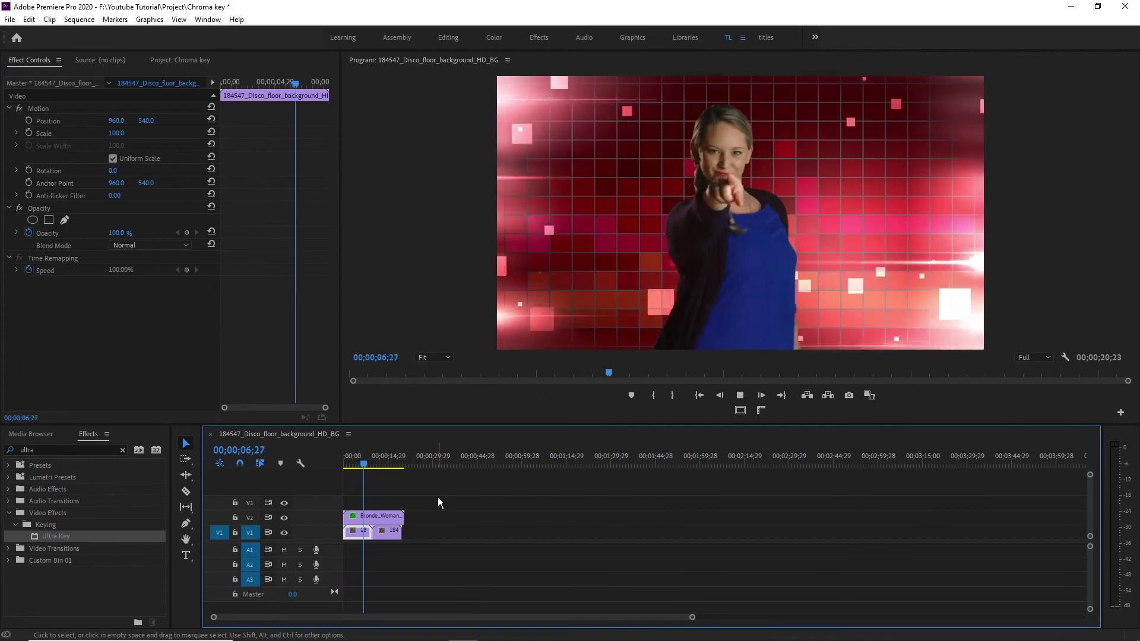
pyautogui.press('space')
pyautogui.click(380, 515)
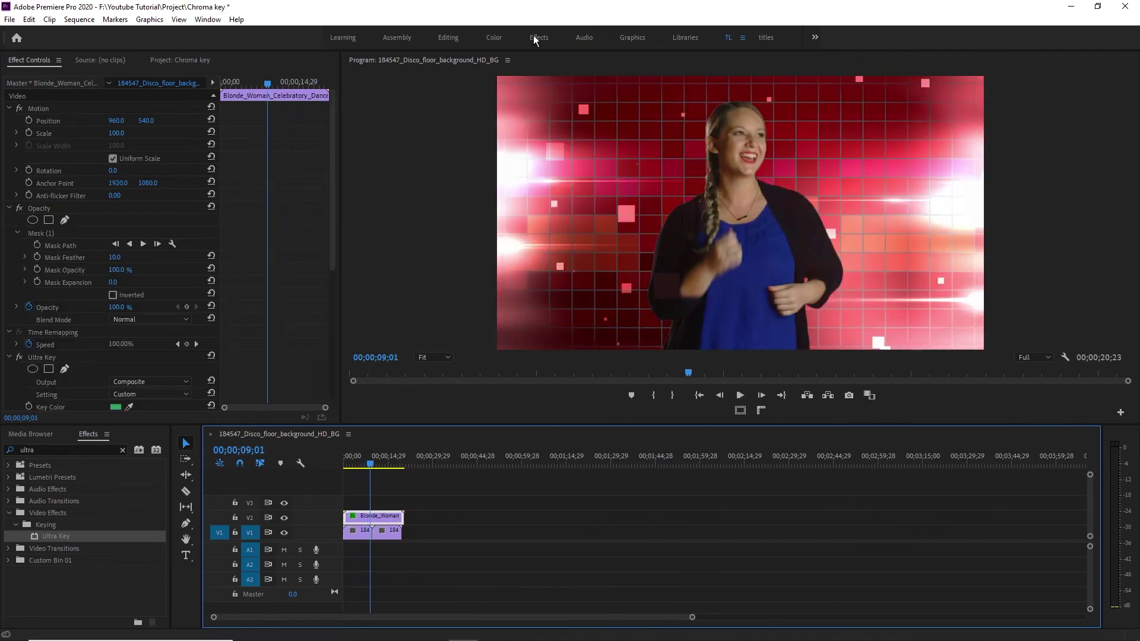
# In the Color workspace, save and grade the clip to Exposure 0.7, Contrast 13.0, Highlights 2.2, then play it back
pyautogui.click(493, 38)
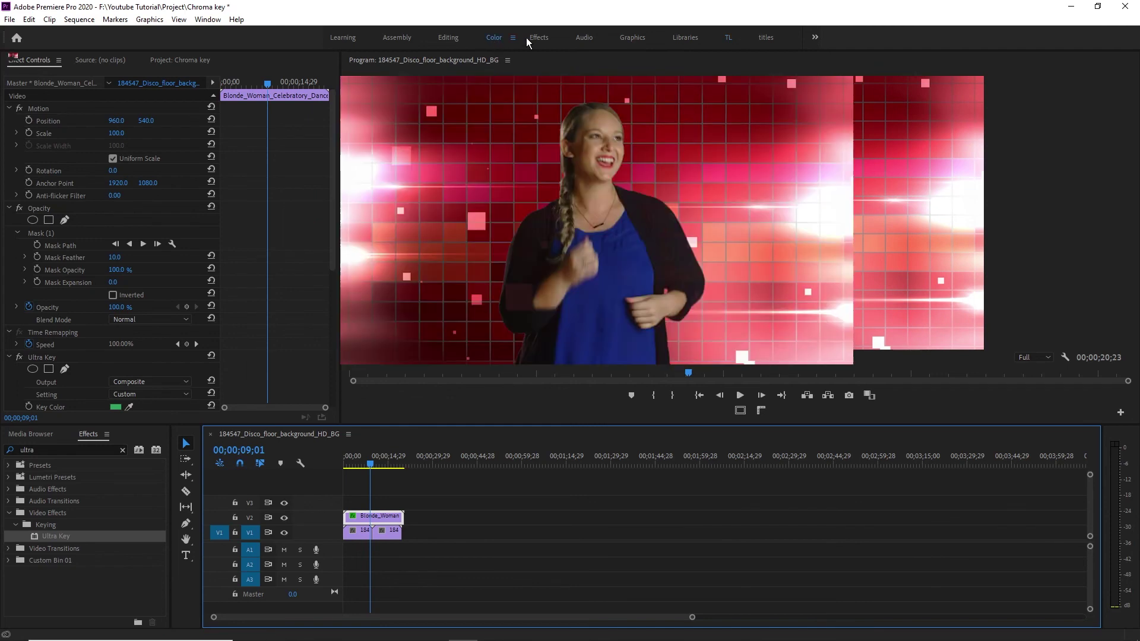
pyautogui.click(490, 516)
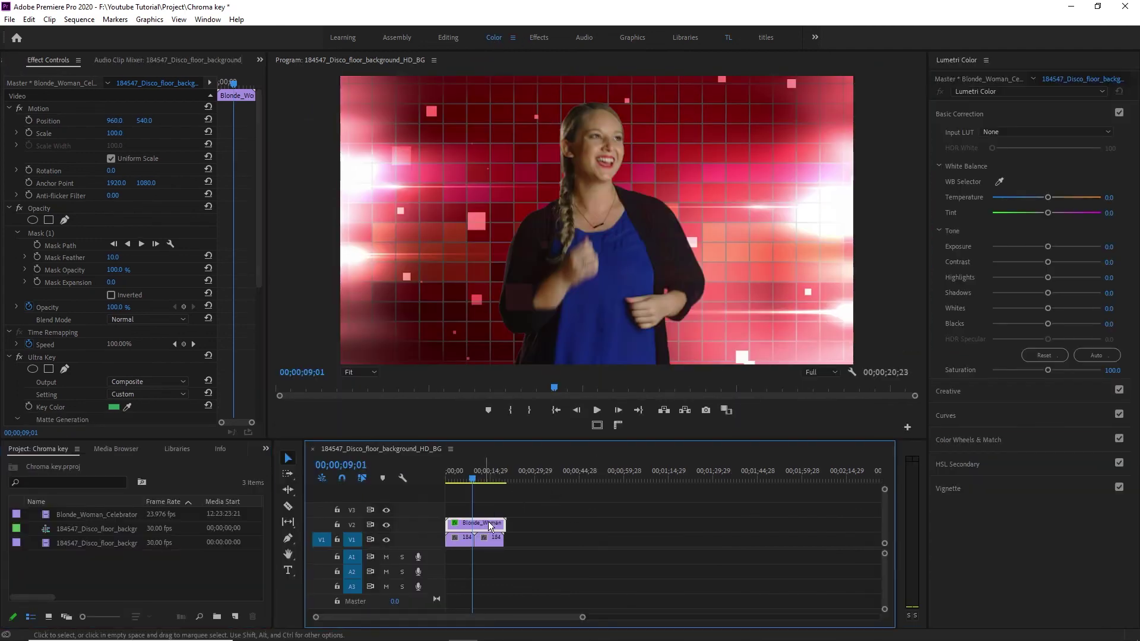
pyautogui.hotkey('ctrl', 's')
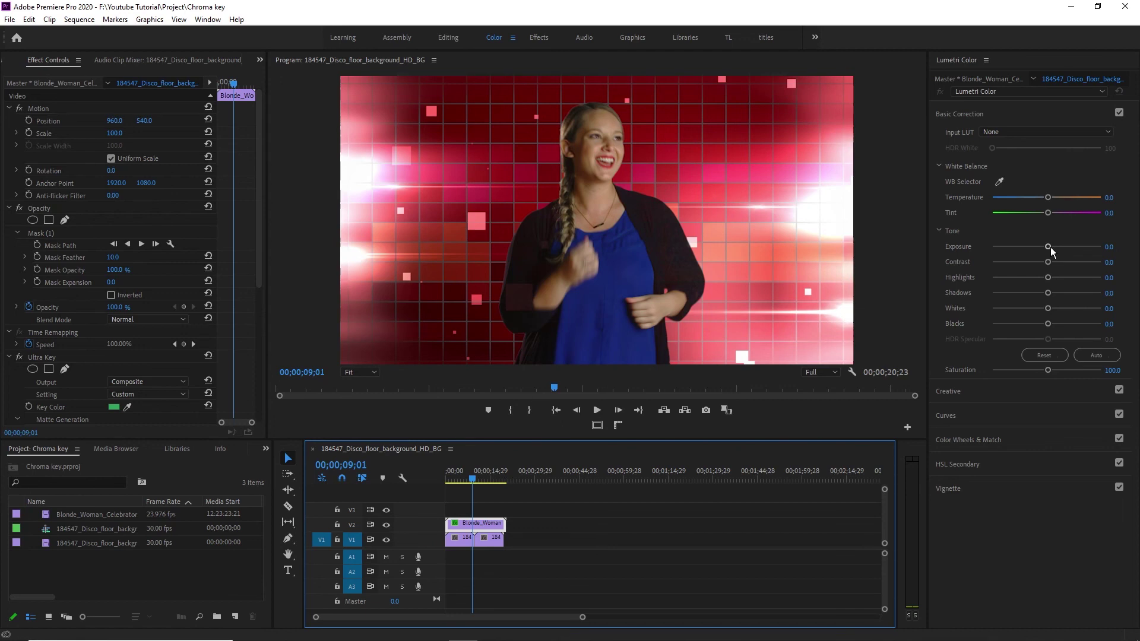
pyautogui.moveTo(1050, 248); pyautogui.dragTo(1043, 283)
pyautogui.press('space')
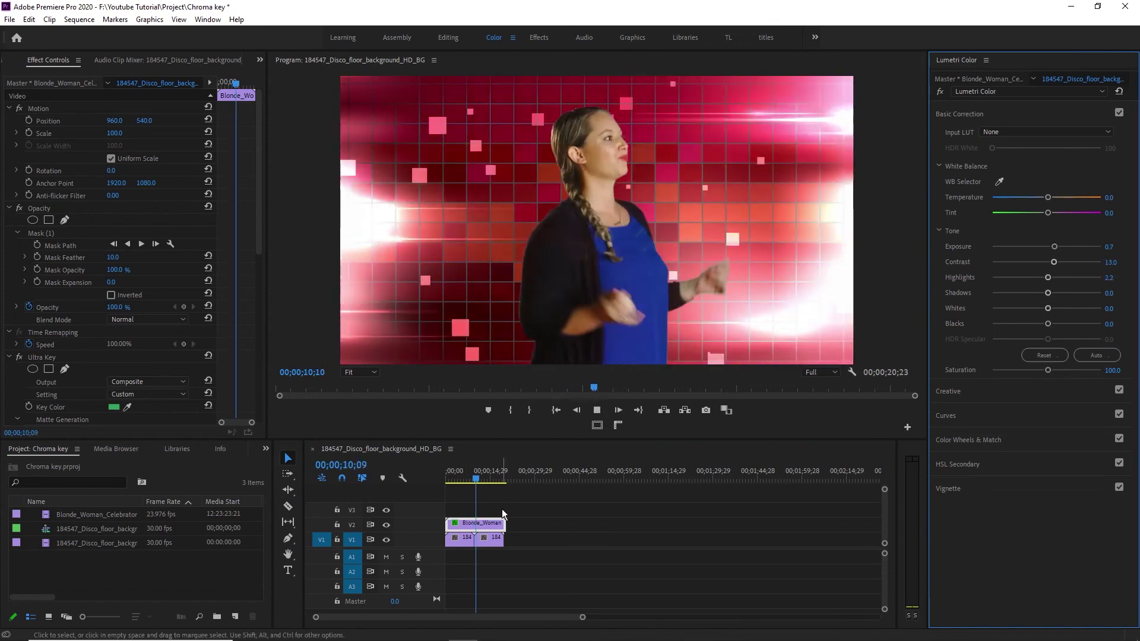